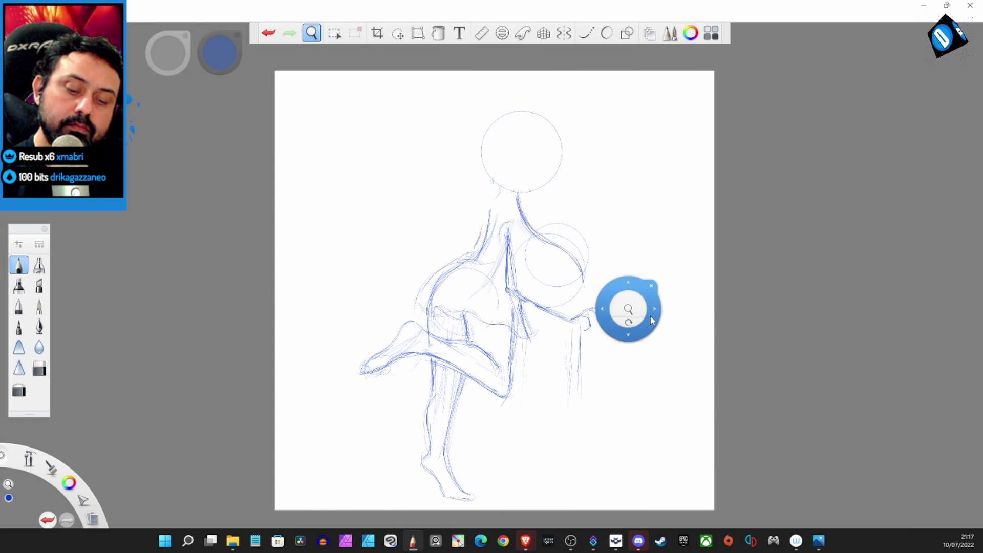
- Erase the stray vertical strokes in the arm area with the eraser
key(e)
drag(510, 300, 511, 239)
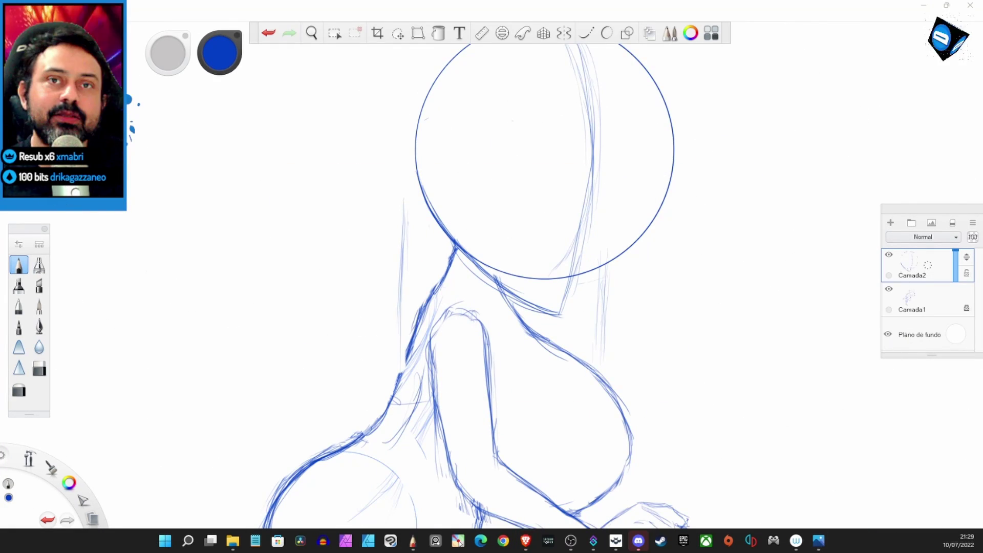
- Sketch an eye outline inside the head circle, with the view rotated onto the head
drag(512, 256, 367, 221)
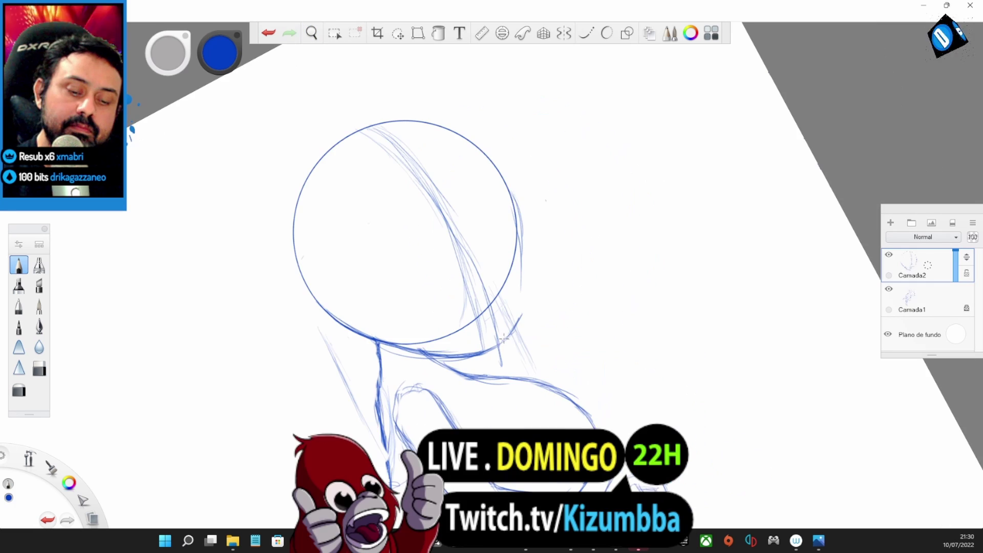
drag(441, 214, 443, 225)
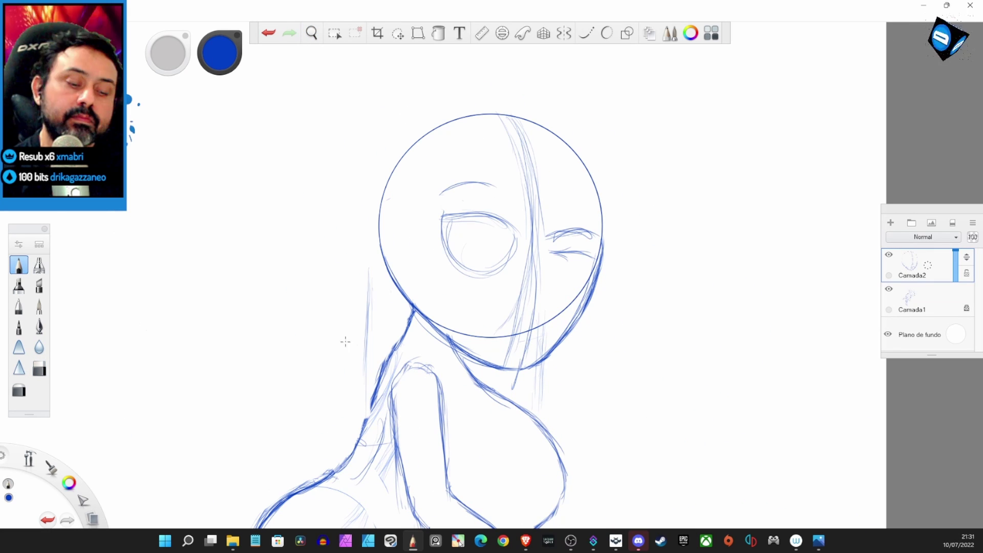
drag(345, 342, 555, 285)
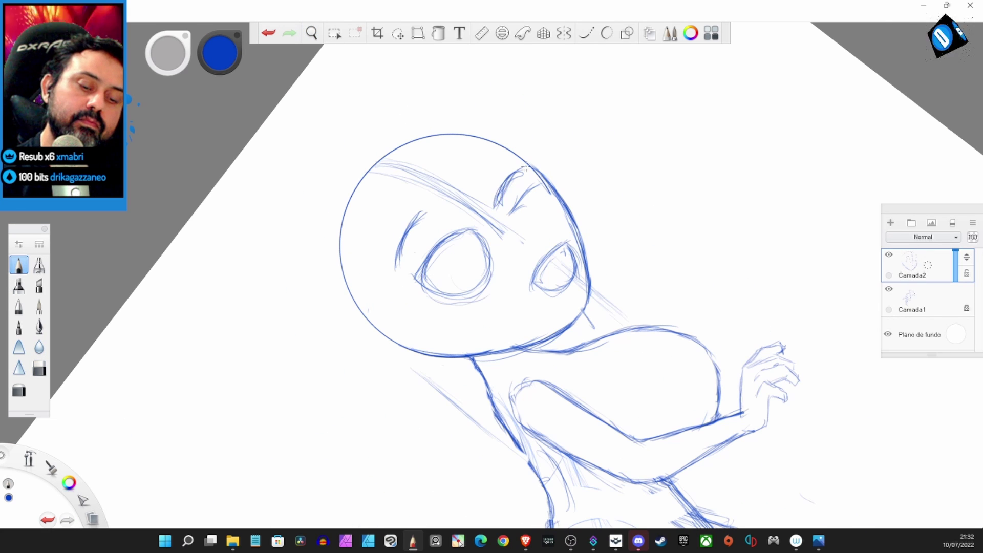
mouse_move(526, 167)
mouse_down()
mouse_move(510, 177)
mouse_move(533, 309)
mouse_up()
- Lasso the mouth and shift it into place
key(m)
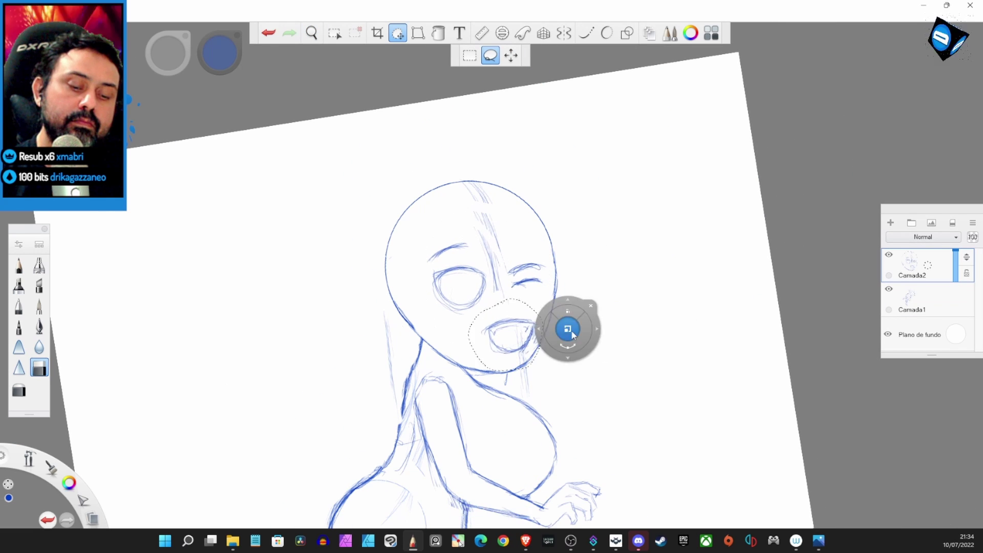
drag(527, 248, 512, 261)
click(579, 313)
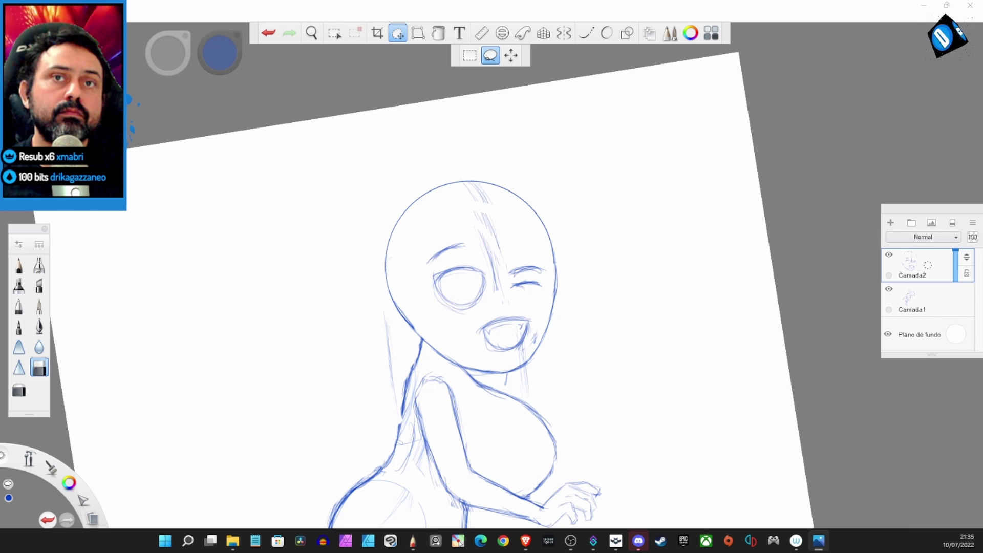
key(alt+Tab)
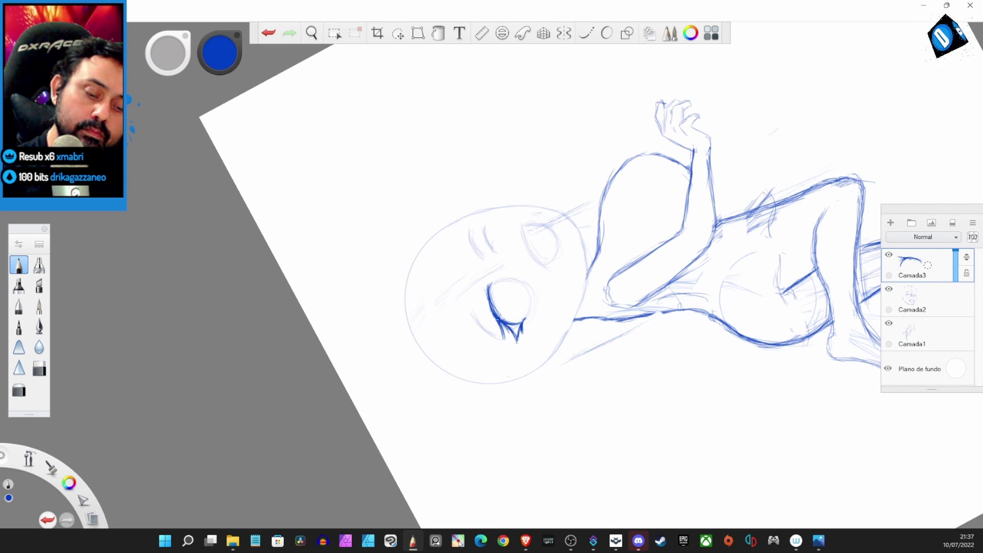
- Draw the round iris ellipse inside the open eye, with the head turned upright
key(e)
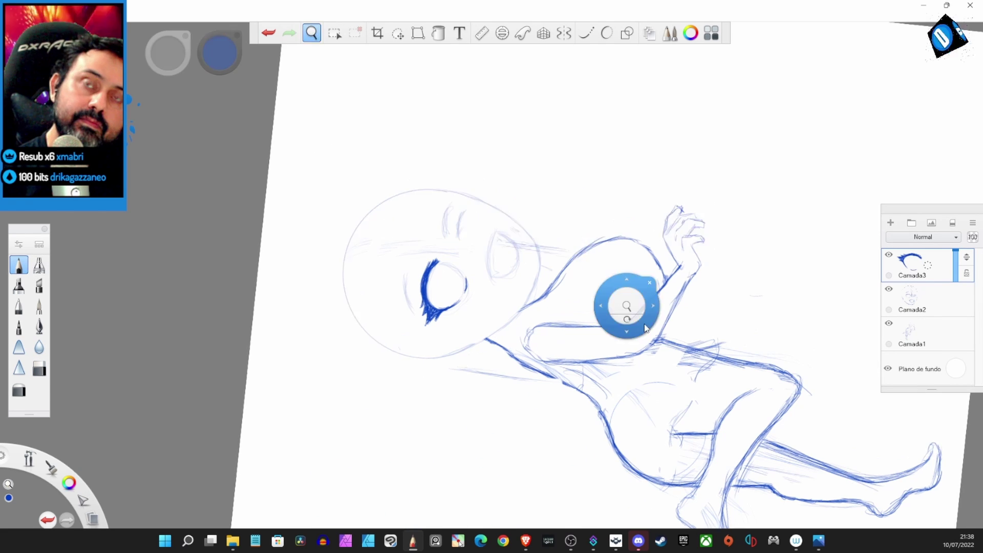
drag(625, 308, 604, 348)
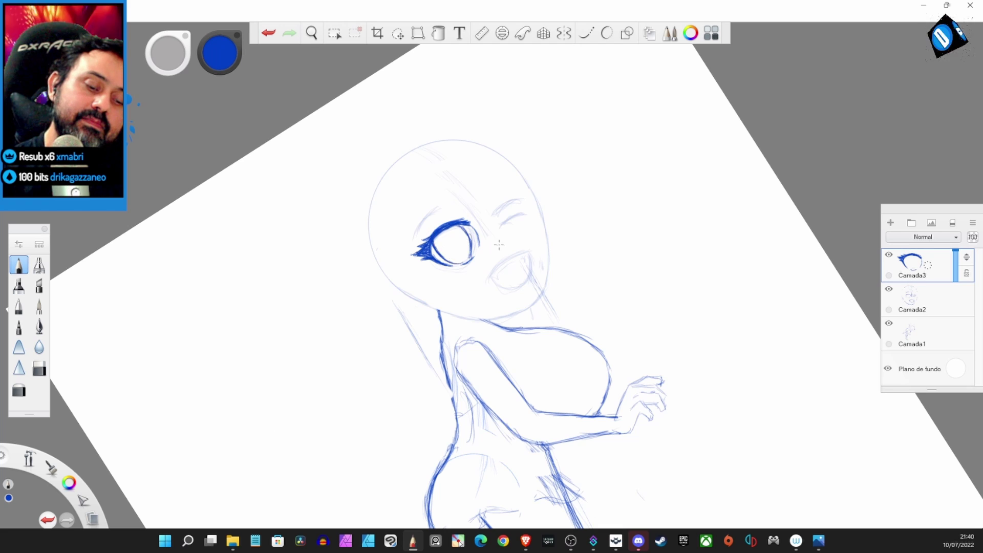
scroll(498, 244, up, 5)
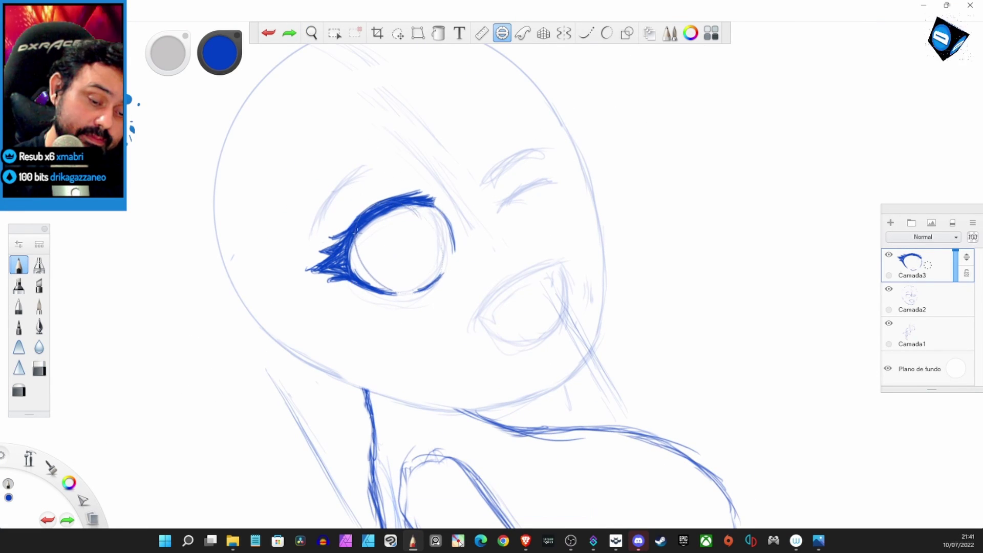
drag(357, 231, 443, 246)
drag(389, 117, 401, 219)
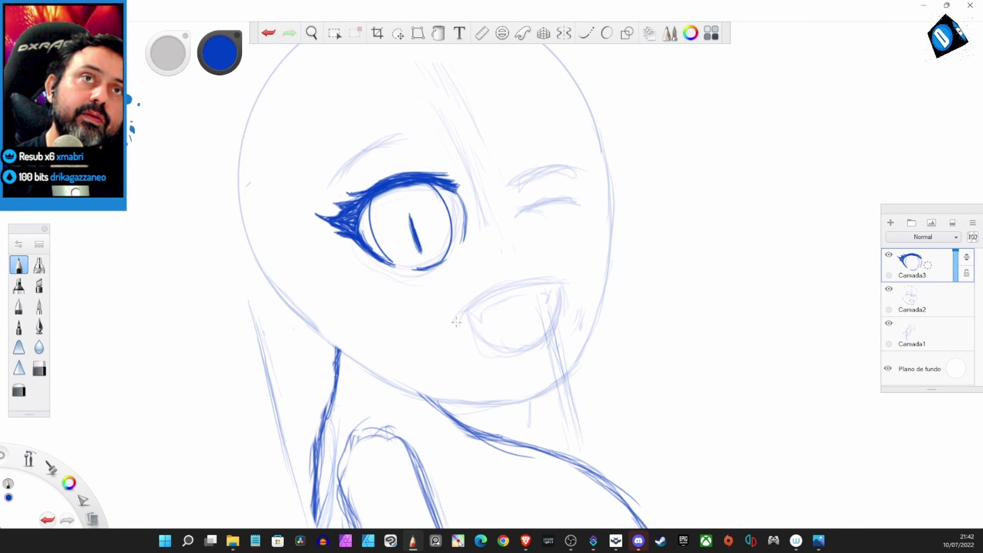
drag(455, 322, 367, 322)
mouse_move(531, 306)
mouse_down()
mouse_move(621, 259)
mouse_move(460, 307)
mouse_move(397, 374)
mouse_move(455, 164)
mouse_up()
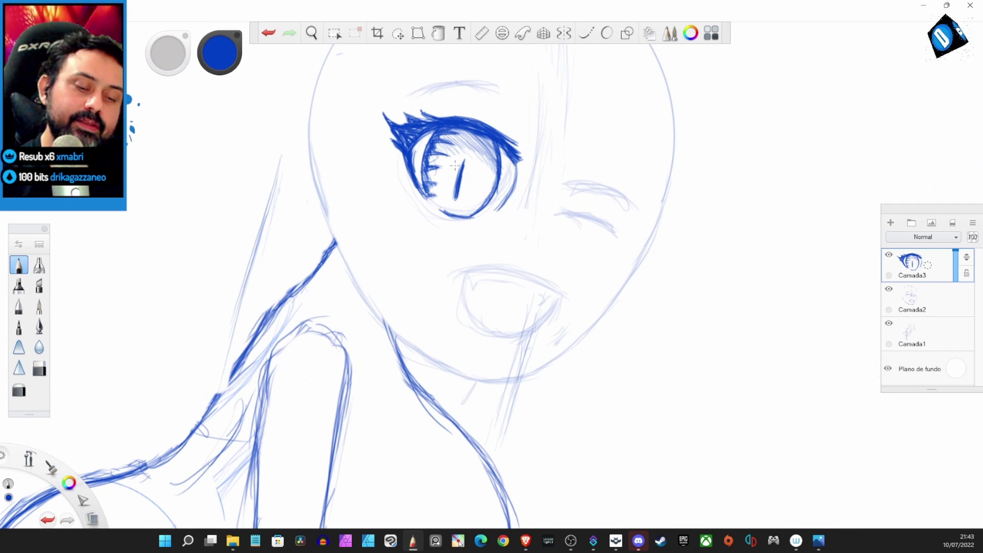
- Ink the lashes, slit pupil and winking eye, alternating pencil and eraser
key(e)
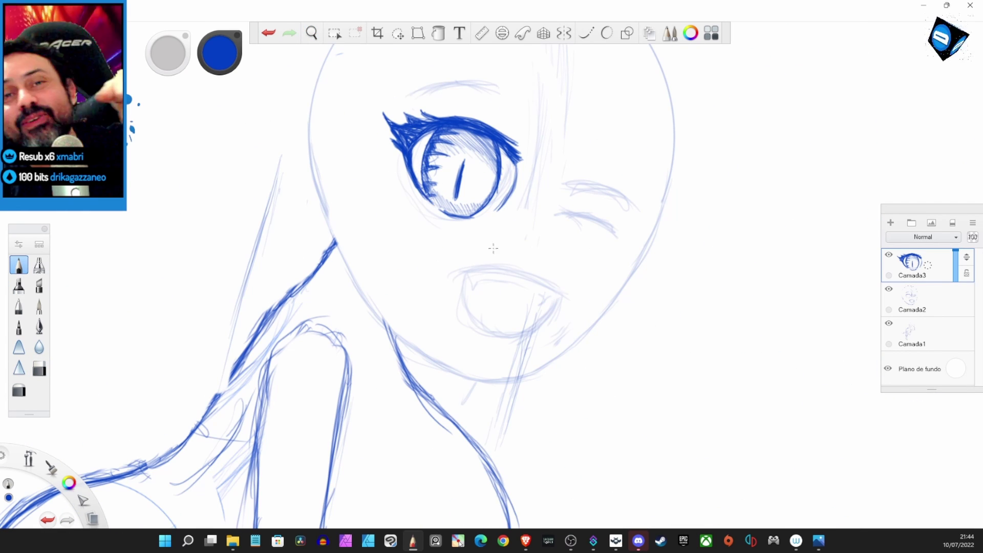
mouse_move(425, 196)
mouse_down()
mouse_move(419, 233)
mouse_move(514, 123)
mouse_move(427, 244)
mouse_up()
key(e)
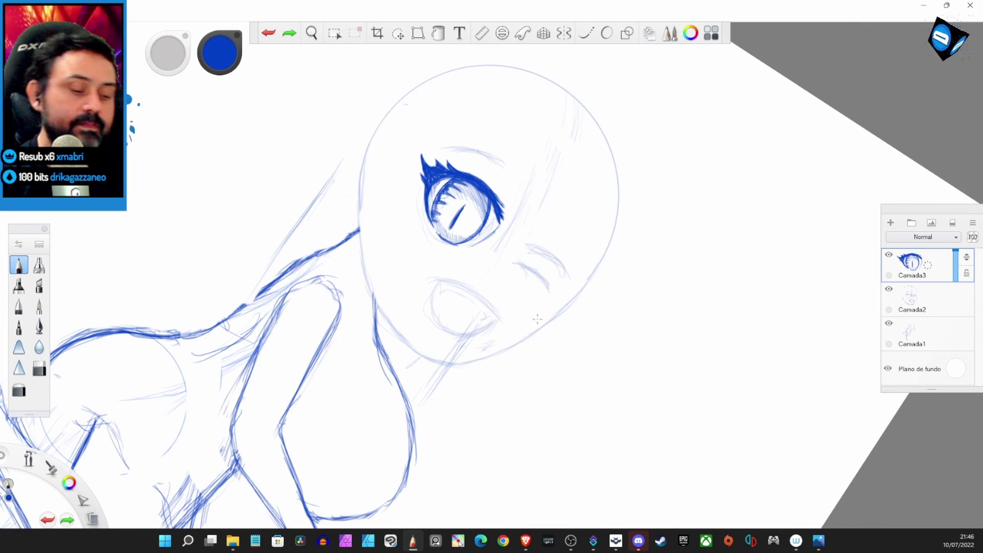
key(e)
drag(537, 319, 446, 130)
drag(560, 322, 499, 264)
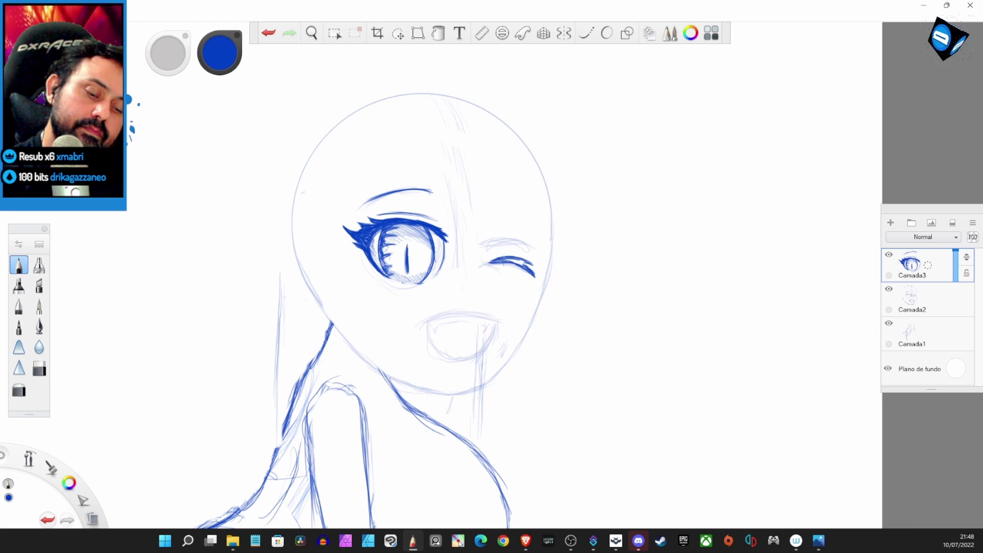
drag(530, 255, 426, 156)
- Add a brow stroke above the open eye
key(l)
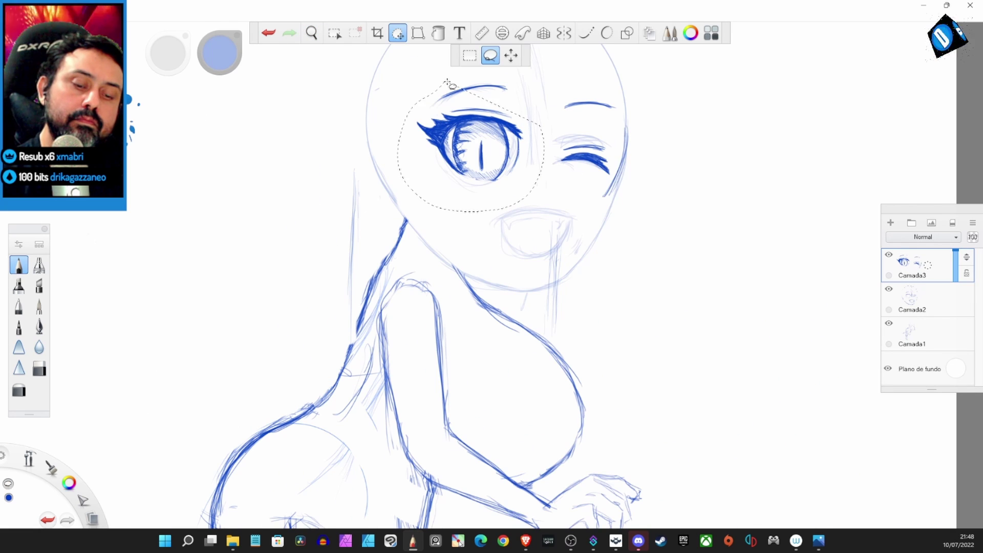
key(b)
drag(475, 73, 439, 106)
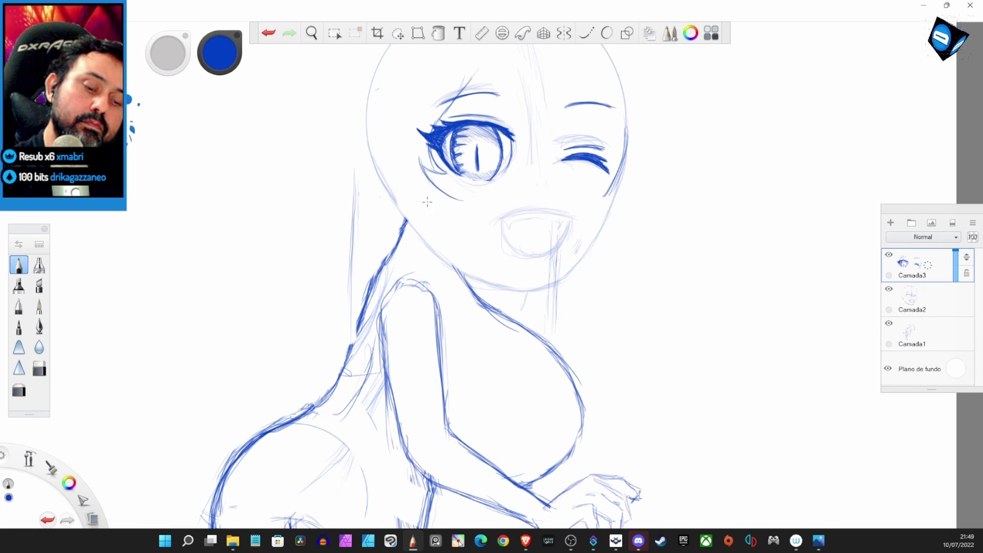
scroll(638, 340, down, 3)
- Rotate the lasso-selected face features by -1° and redraw the side hair loop as one curve
key(l)
drag(432, 153, 514, 241)
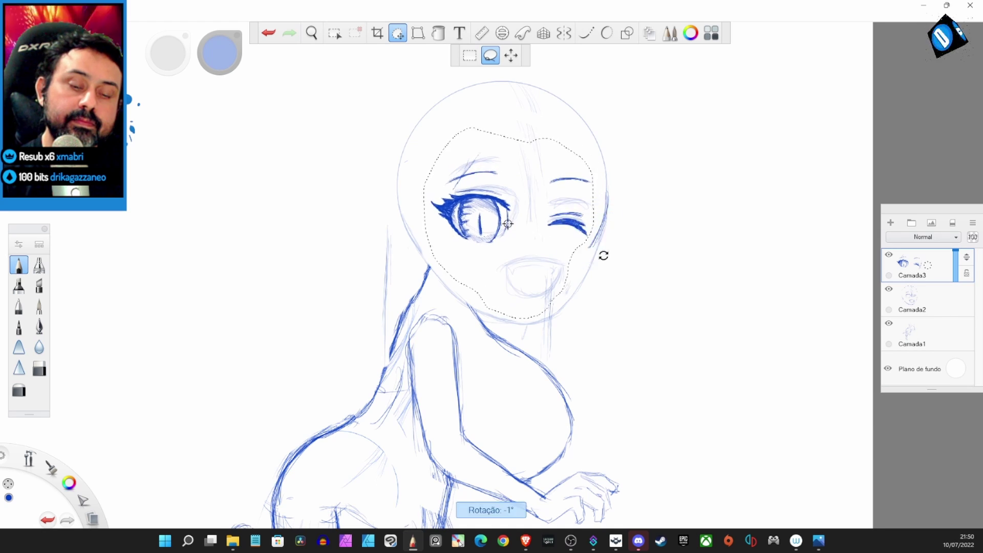
key(b)
drag(603, 256, 458, 264)
mouse_move(572, 330)
mouse_down()
mouse_move(650, 308)
mouse_move(639, 327)
mouse_move(619, 322)
mouse_up()
drag(599, 262, 632, 309)
- Draw hair strands along the left bangs and down the side of the face
drag(609, 252, 436, 272)
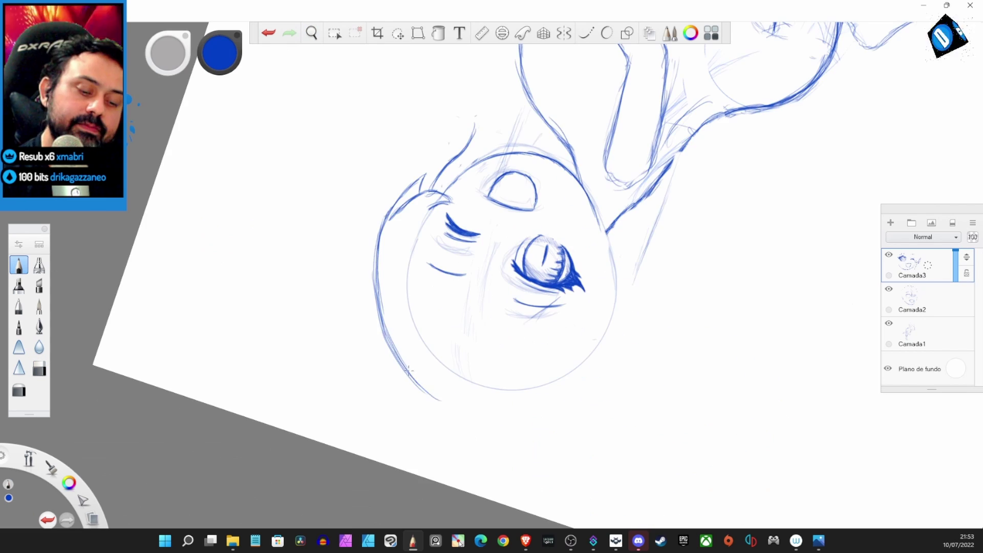
drag(575, 304, 423, 318)
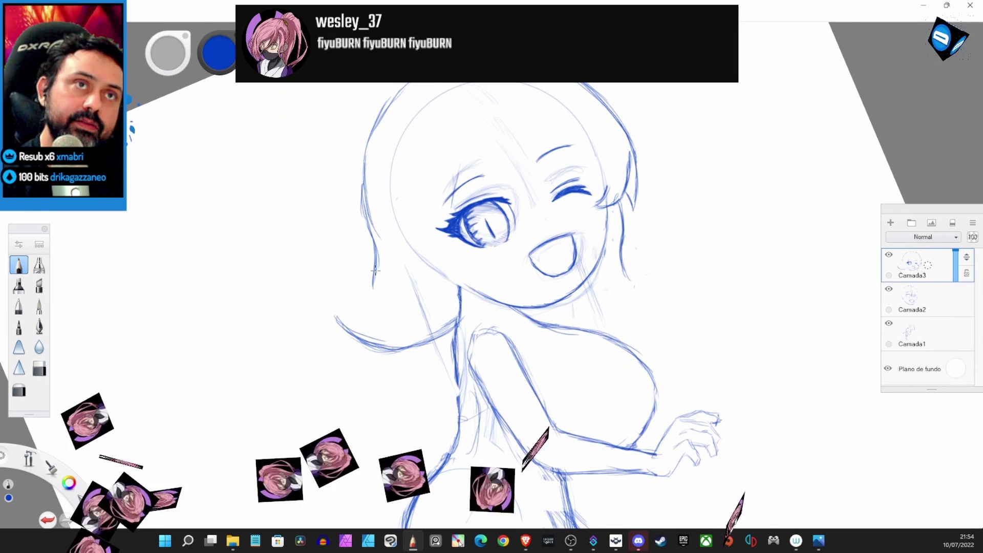
key(e)
drag(364, 217, 406, 241)
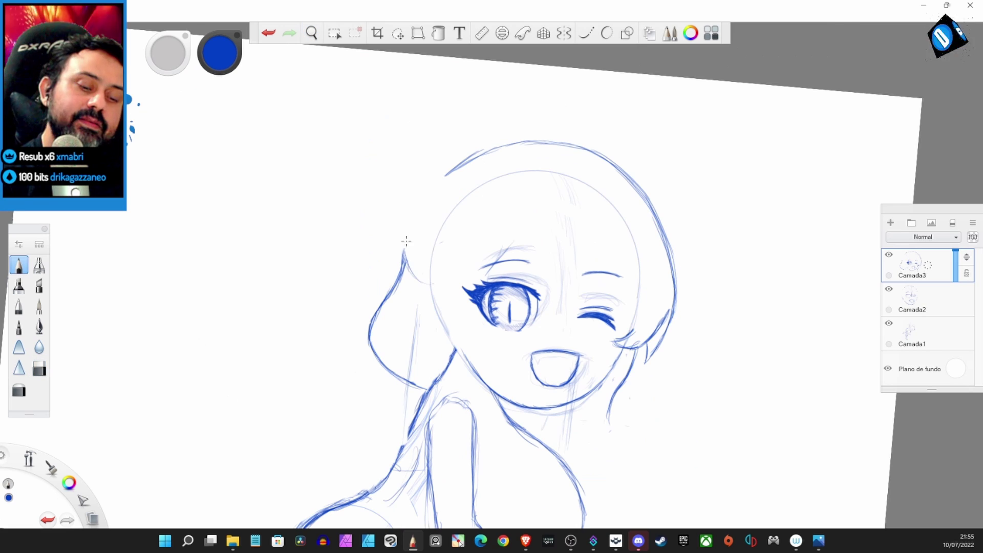
key(e)
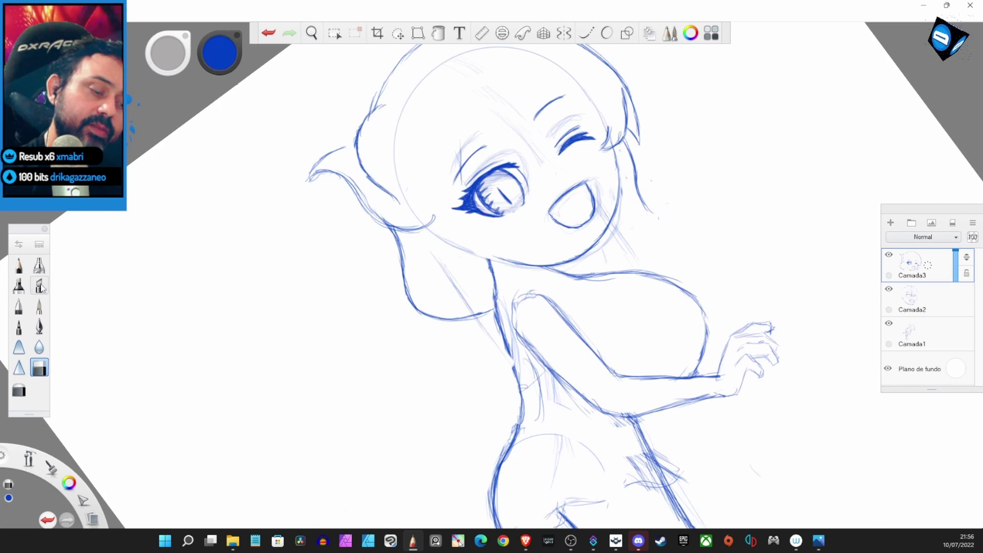
mouse_move(373, 169)
mouse_down()
mouse_move(335, 386)
mouse_move(467, 78)
mouse_up()
key(e)
mouse_move(464, 153)
mouse_down()
mouse_move(458, 197)
mouse_move(489, 295)
mouse_up()
drag(507, 204, 494, 222)
- Add hair strands across the forehead, bangs and near the winking eye
drag(535, 115, 515, 154)
mouse_move(528, 77)
mouse_down()
mouse_move(511, 115)
mouse_move(578, 168)
mouse_up()
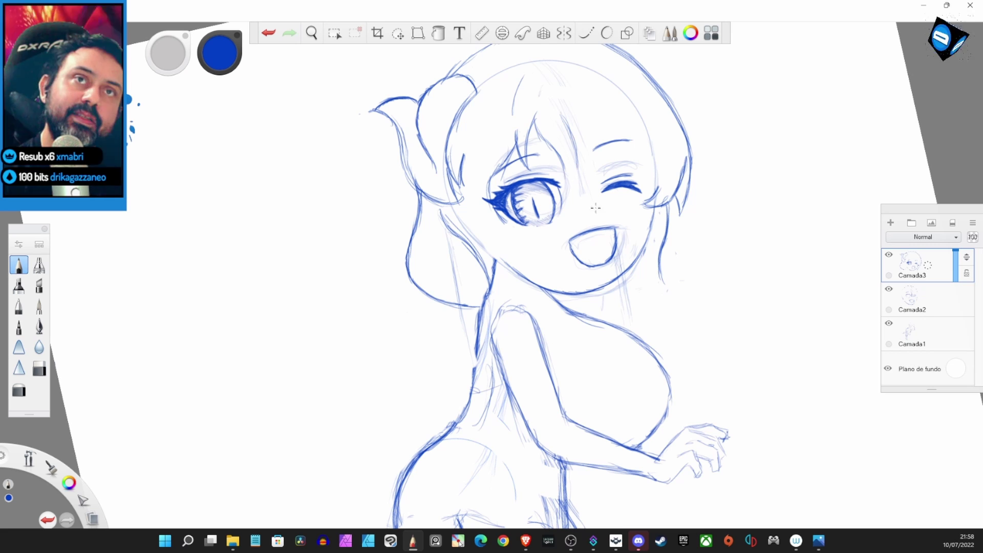
drag(596, 108, 604, 163)
mouse_move(629, 132)
mouse_down()
mouse_move(650, 204)
mouse_move(460, 247)
mouse_move(601, 247)
mouse_up()
- Erase stray hair lines near the face
drag(474, 166, 552, 187)
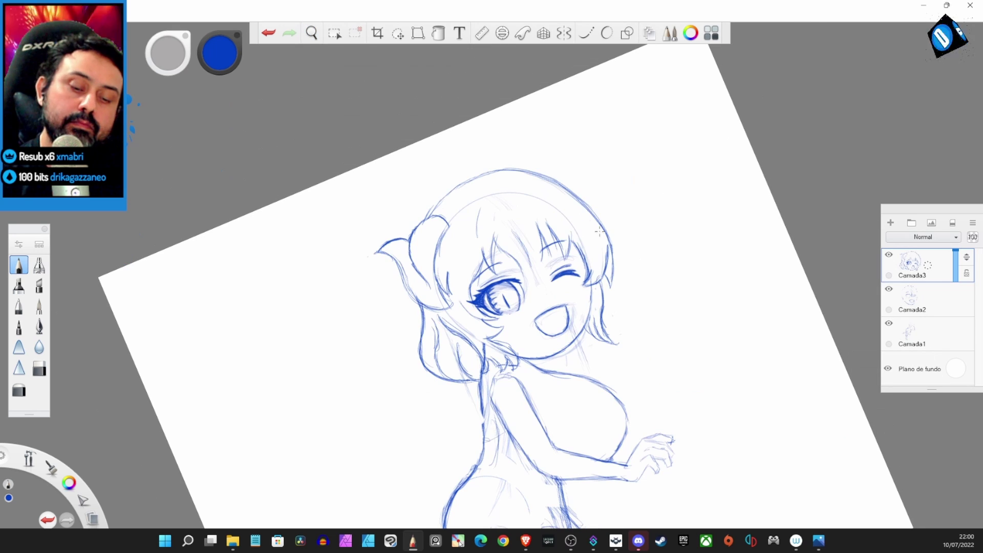
mouse_move(596, 231)
mouse_down()
mouse_move(649, 291)
mouse_move(386, 253)
mouse_move(563, 212)
mouse_up()
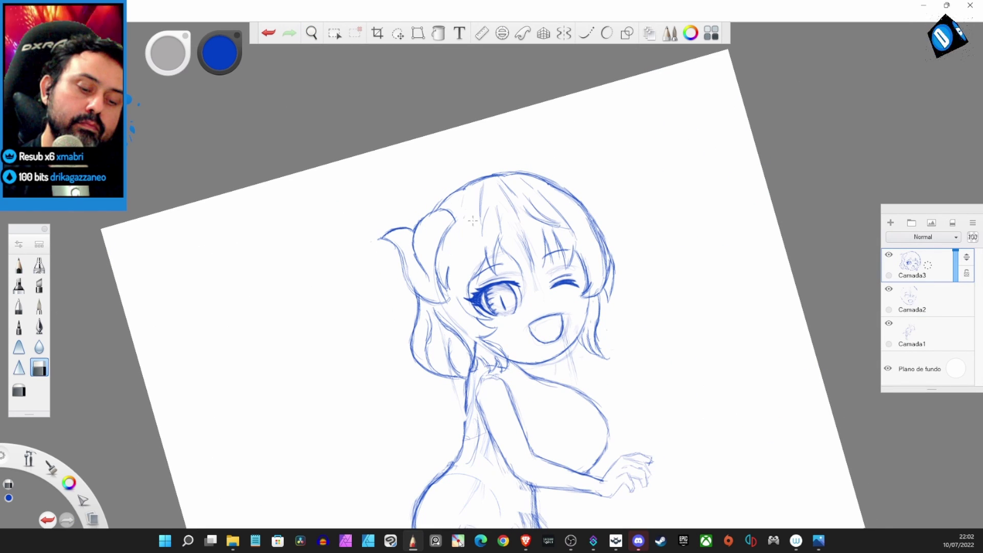
key(e)
drag(589, 230, 611, 273)
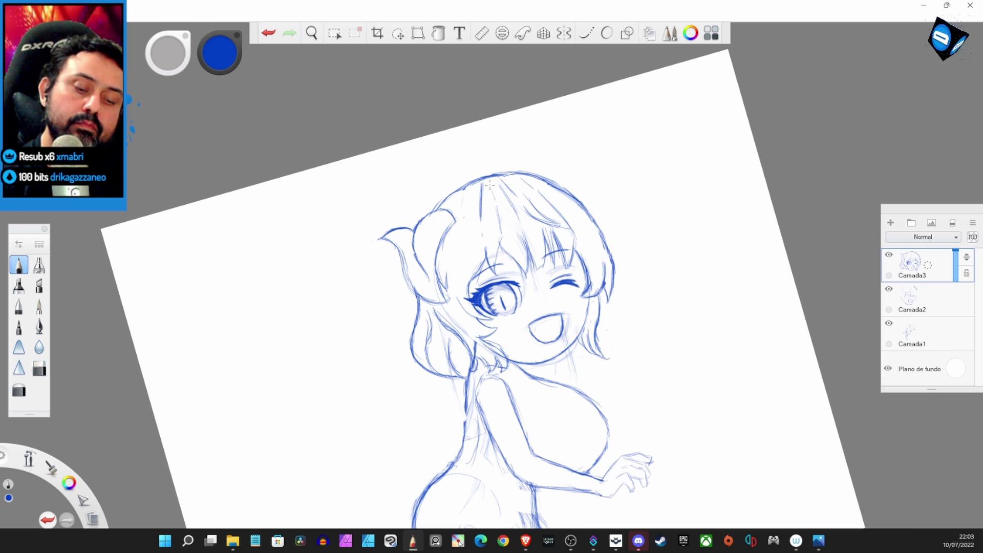
- Hide the Camada2 layer and make Camada1 the active layer
mouse_move(543, 207)
mouse_down()
mouse_move(598, 290)
mouse_move(737, 366)
mouse_move(691, 279)
mouse_move(483, 387)
mouse_up()
click(888, 289)
click(917, 335)
- Hatch shading inside the open mouth in a close-up view
key(e)
key(e)
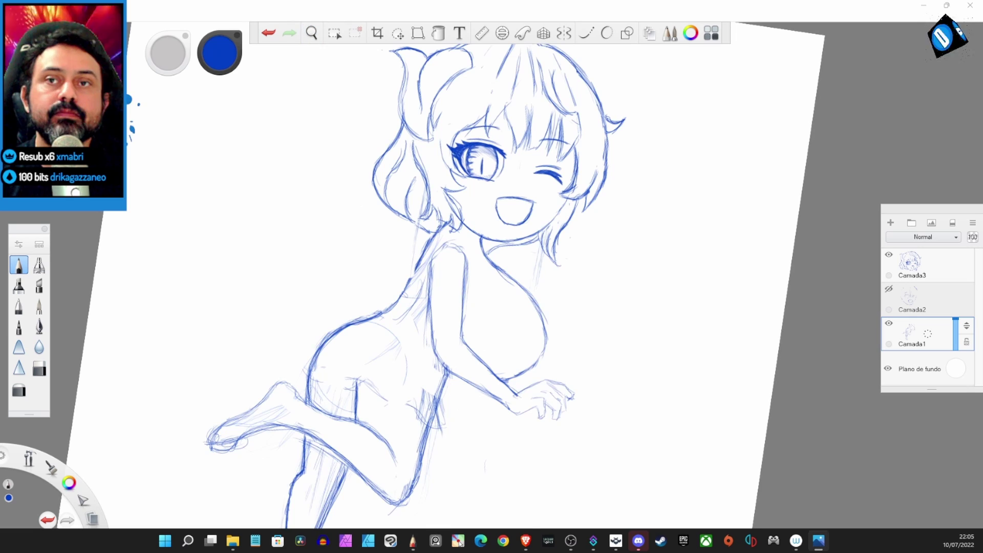
scroll(501, 220, up, 5)
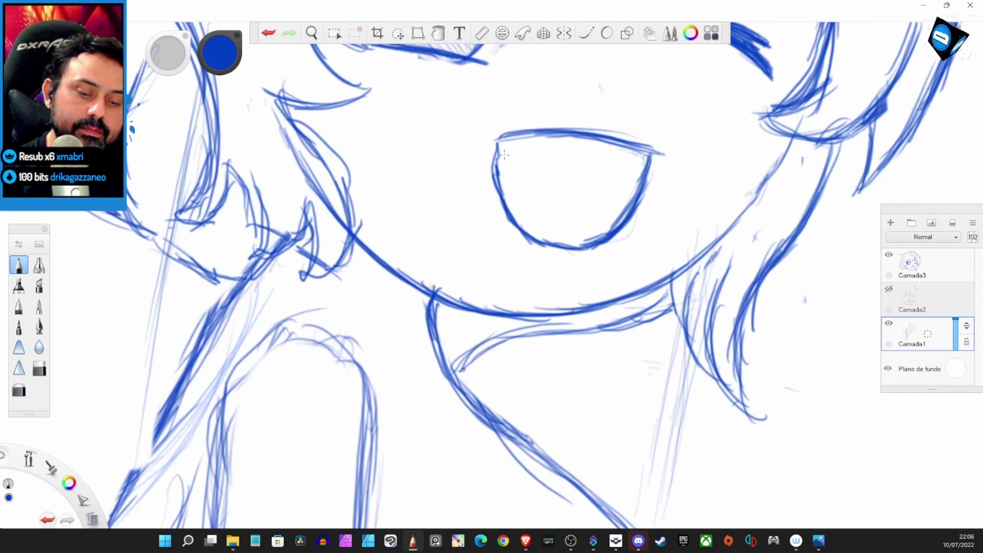
mouse_move(532, 141)
mouse_down()
mouse_move(398, 135)
mouse_move(607, 324)
mouse_up()
mouse_move(450, 215)
mouse_down()
mouse_move(492, 246)
mouse_move(542, 251)
mouse_up()
drag(542, 215, 578, 261)
- Zoom out to the full figure and lasso-adjust the mouth
scroll(494, 194, down, 5)
scroll(494, 193, down, 3)
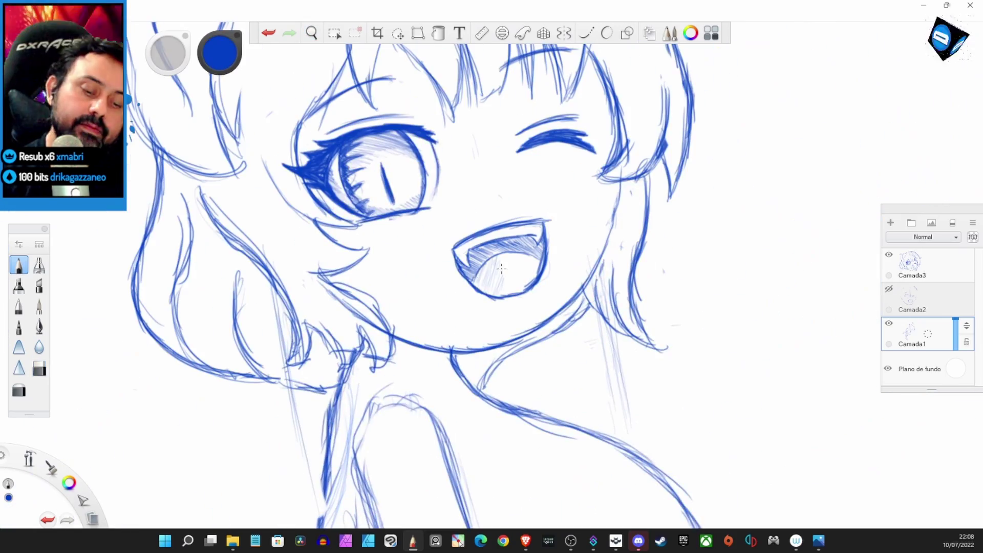
drag(688, 259, 645, 284)
scroll(645, 284, up, 2)
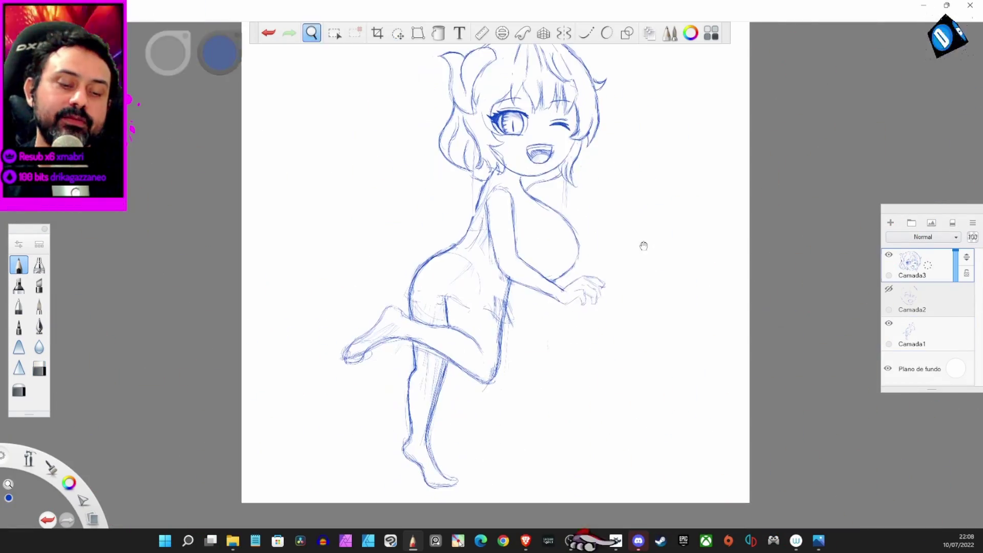
scroll(567, 260, up, 5)
key(m)
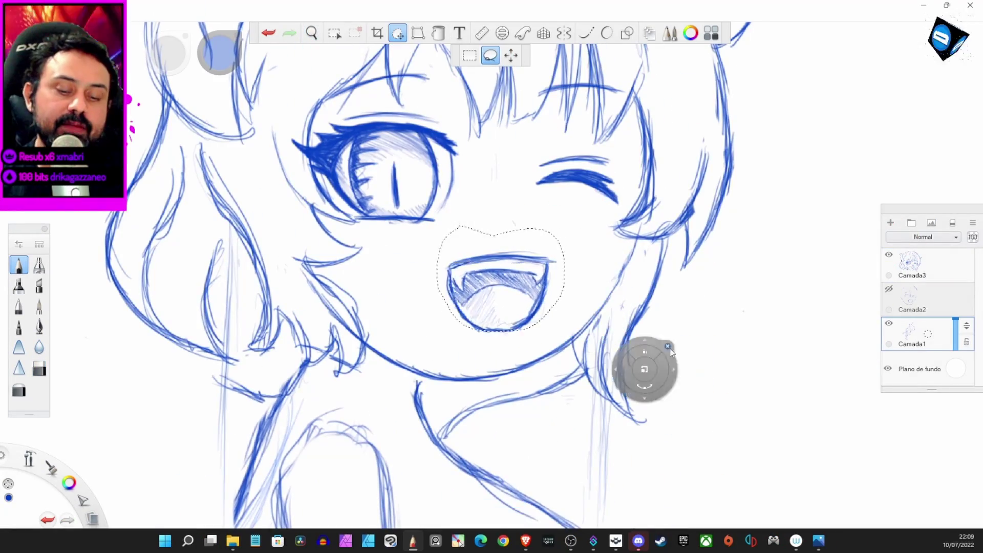
scroll(517, 281, down, 5)
key(b)
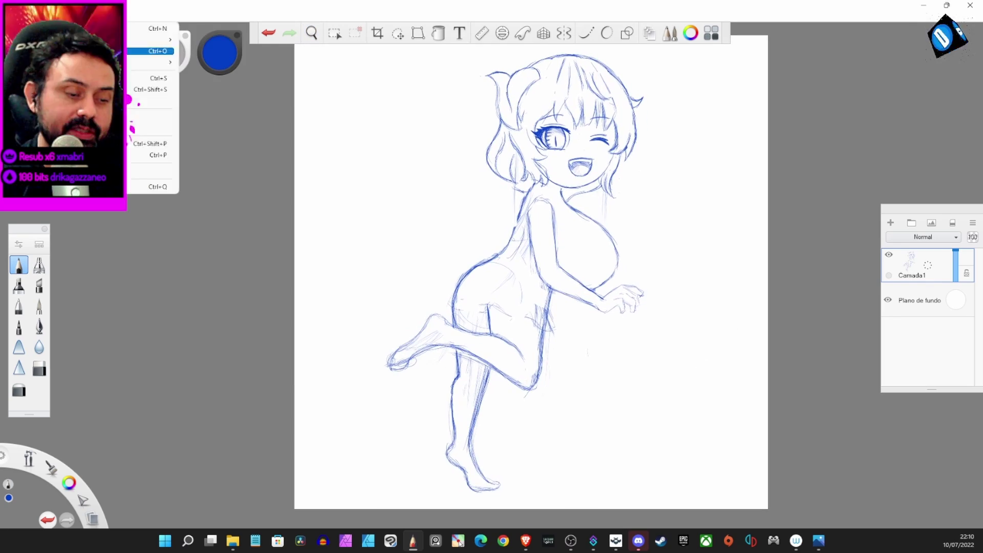
- Close the Clip Studio Paint window to return to the sketch
scroll(509, 200, down, 1)
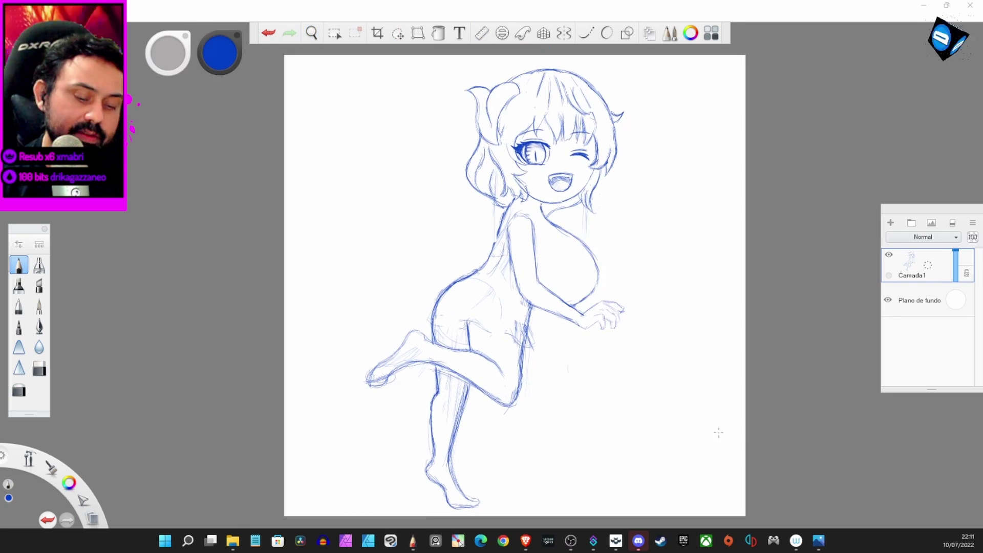
click(390, 540)
click(978, 7)
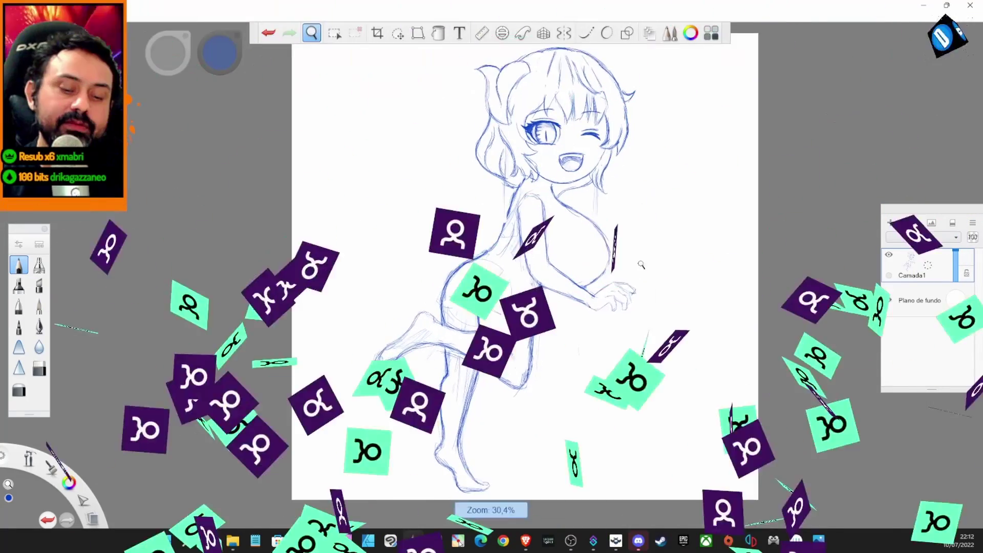
- Scale the lasso-selected legs to about 113%, erase touch-ups, and add a new layer
key(e)
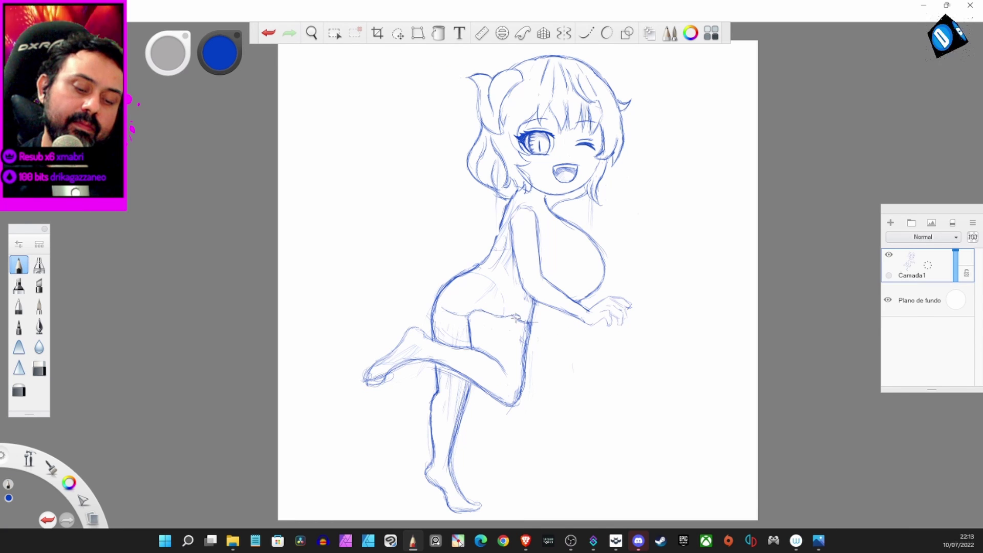
scroll(518, 284, down, 1)
click(397, 33)
drag(450, 251, 586, 467)
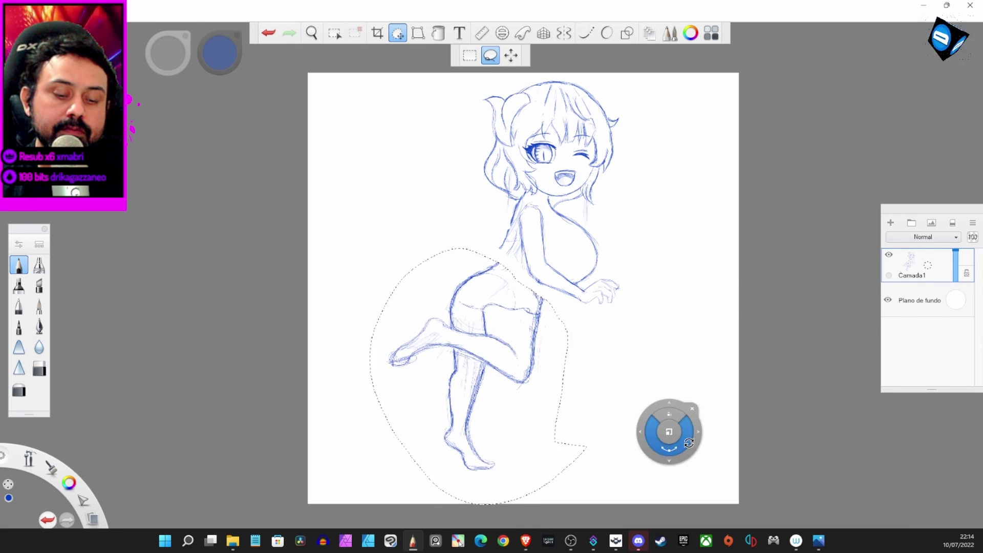
mouse_move(670, 432)
mouse_down()
mouse_move(472, 391)
mouse_move(486, 399)
mouse_move(533, 383)
mouse_up()
key(Return)
key(e)
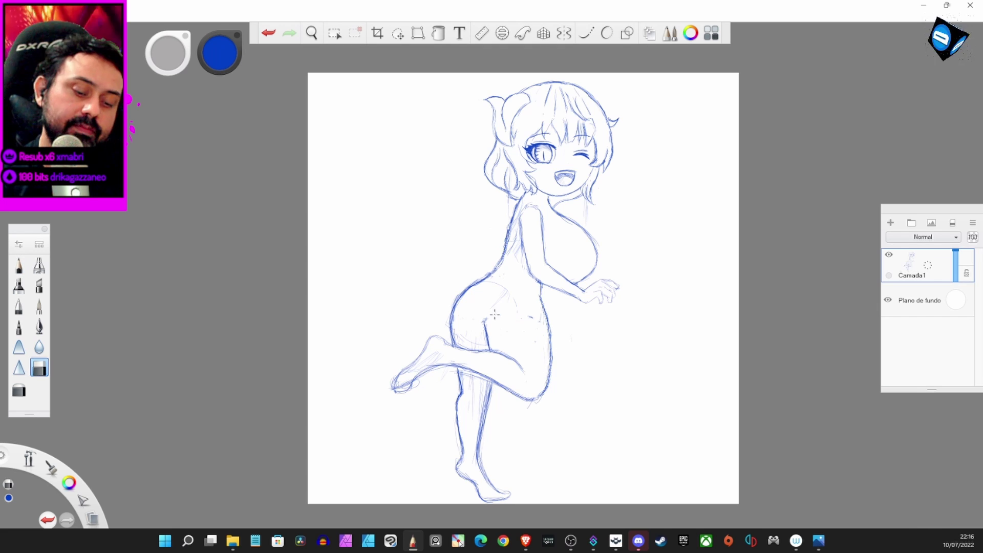
key(ctrl+shift+n)
- Draw the dress line along the back and the flared skirt hem
drag(495, 314, 481, 281)
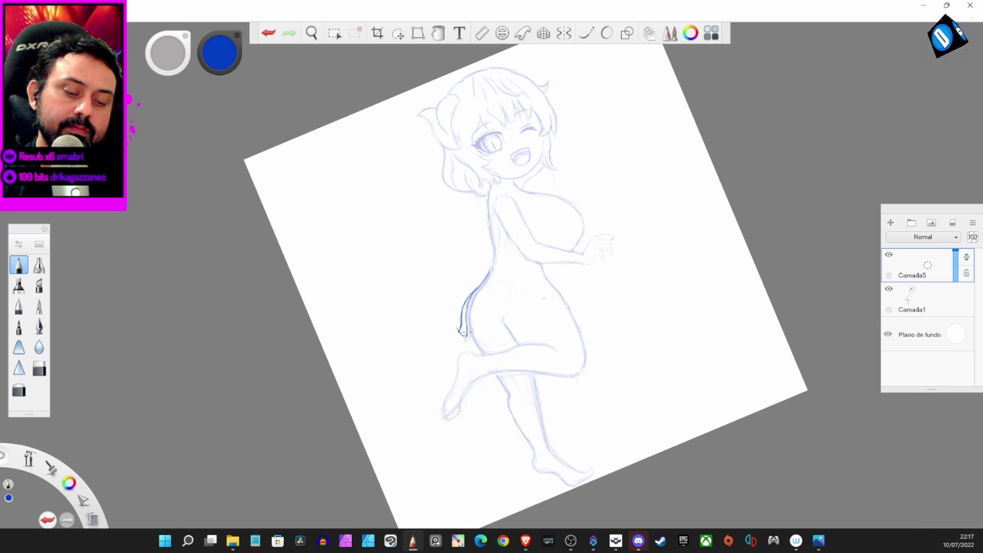
drag(463, 332, 449, 309)
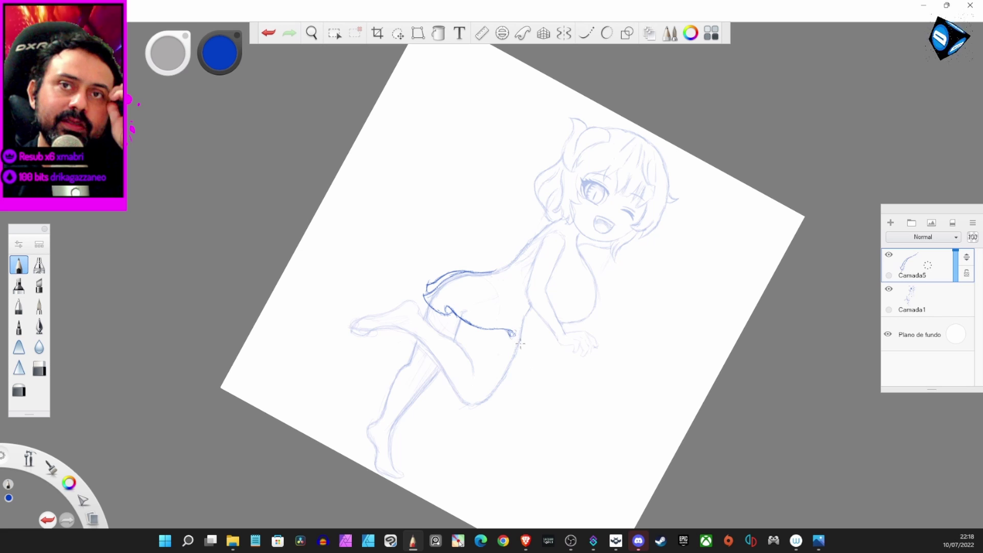
drag(603, 351, 224, 185)
key(e)
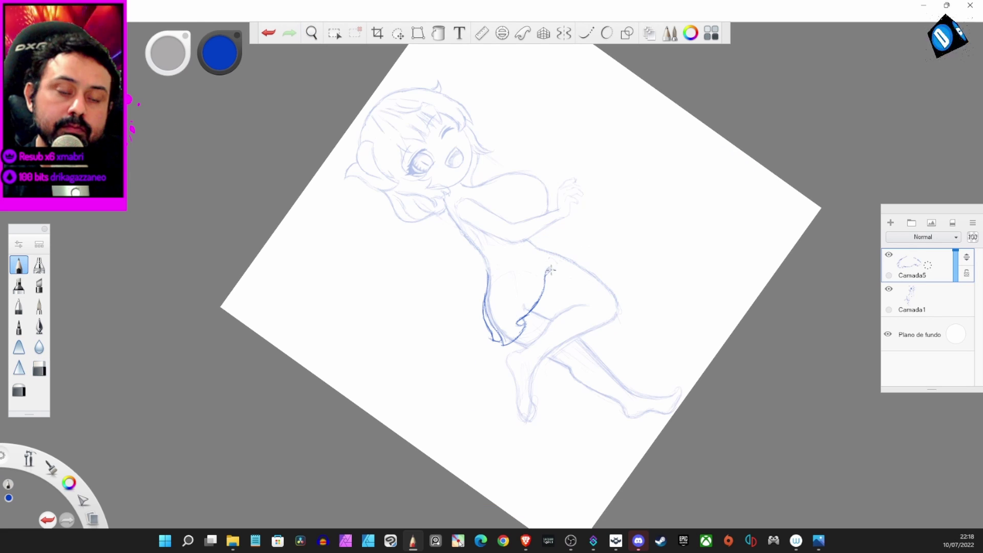
drag(549, 270, 679, 428)
mouse_move(399, 430)
mouse_down()
mouse_move(560, 303)
mouse_move(522, 266)
mouse_up()
key(b)
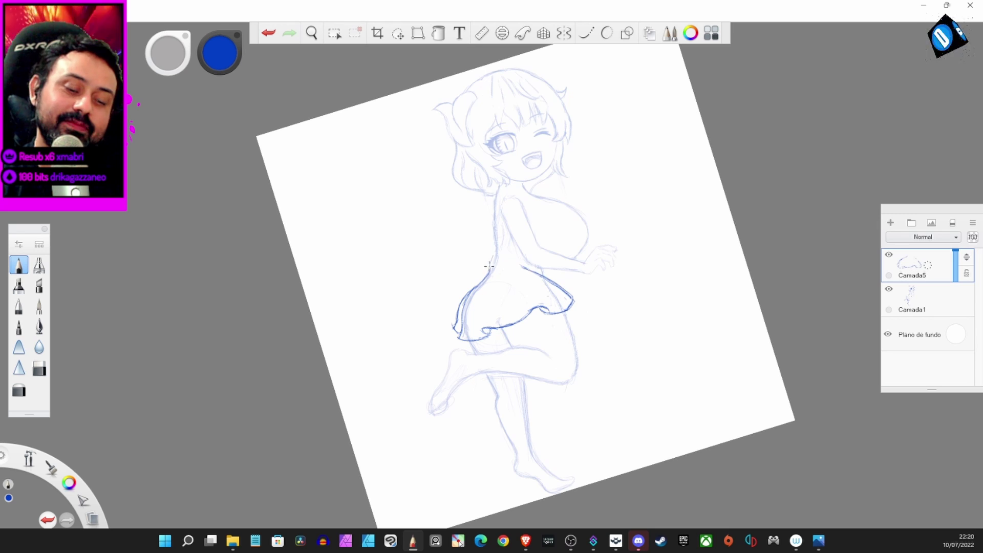
- Draw the shoulder line from the neck, reframing on torso, skirt and arm
drag(504, 191, 20, 267)
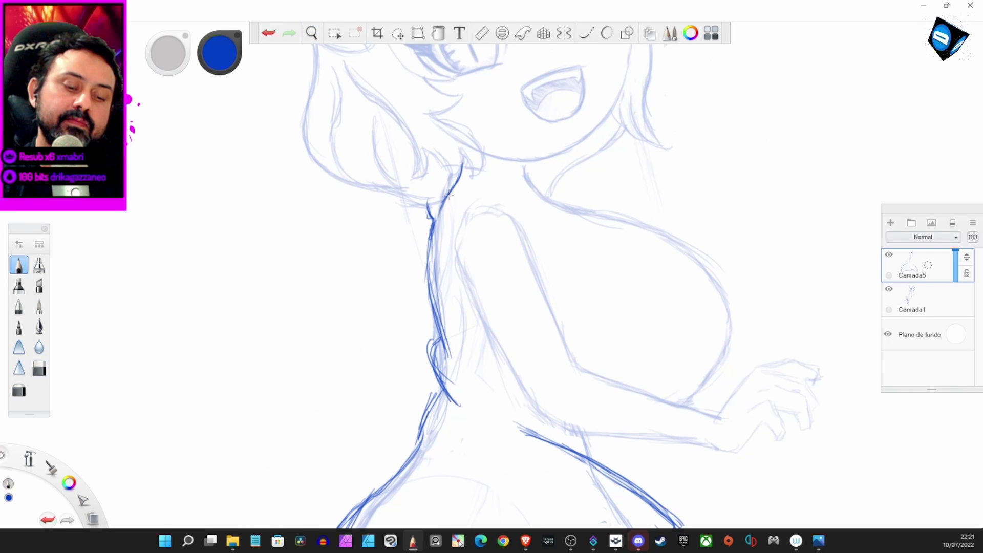
drag(457, 192, 412, 208)
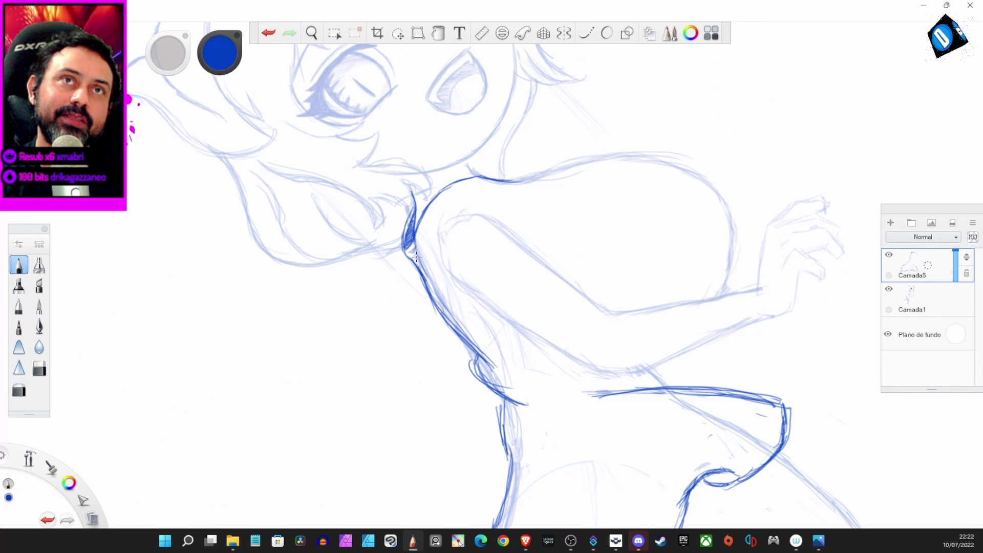
drag(416, 256, 547, 248)
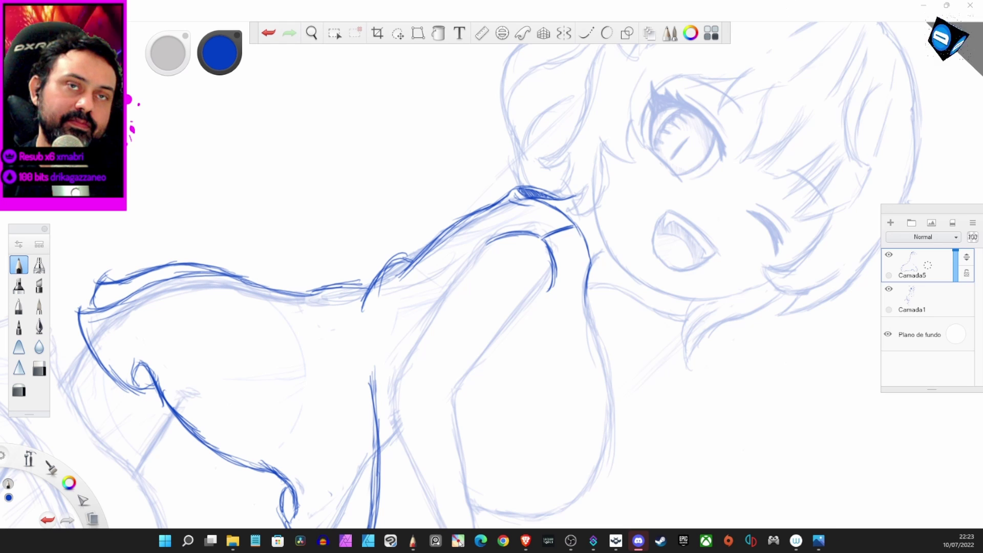
drag(779, 303, 561, 330)
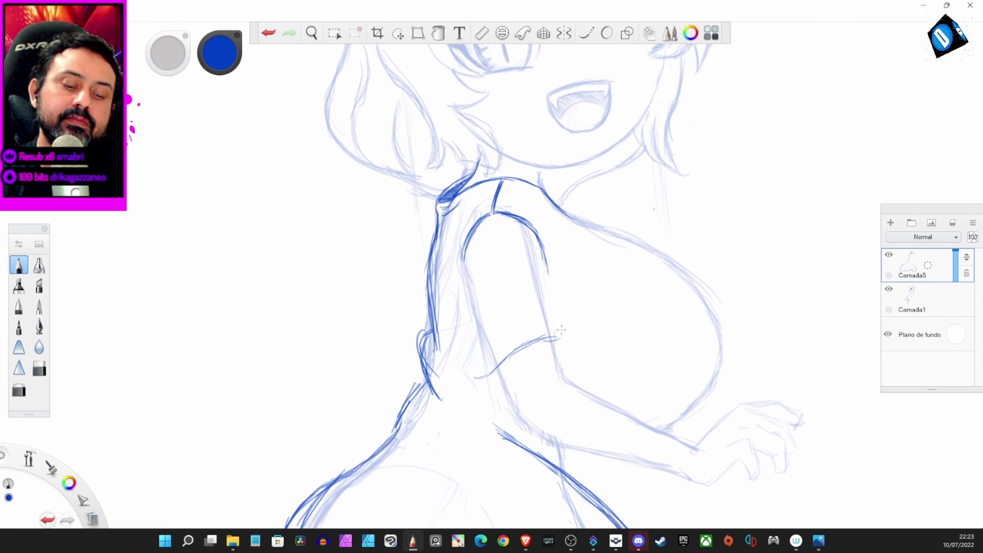
drag(499, 364, 430, 225)
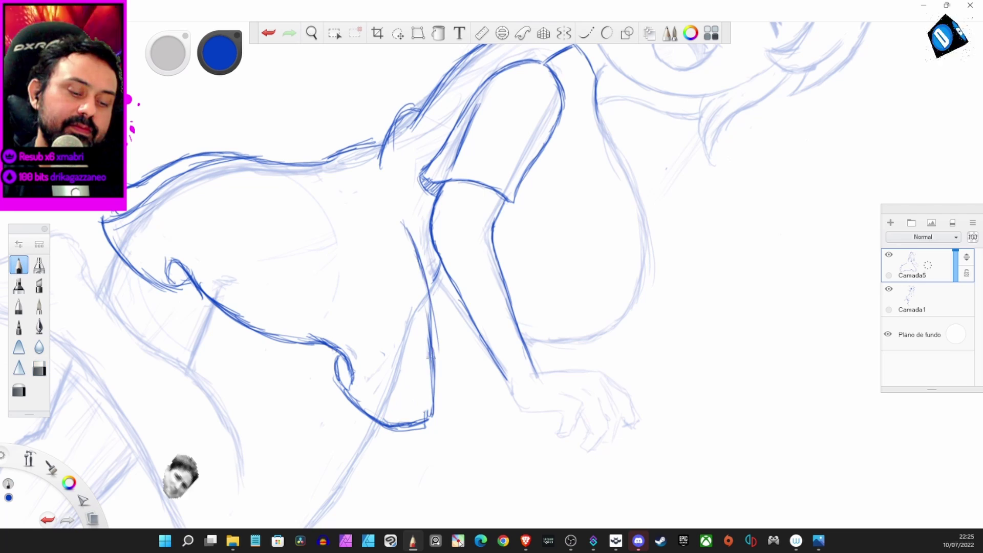
mouse_move(732, 302)
mouse_down()
mouse_move(720, 368)
mouse_move(713, 314)
mouse_up()
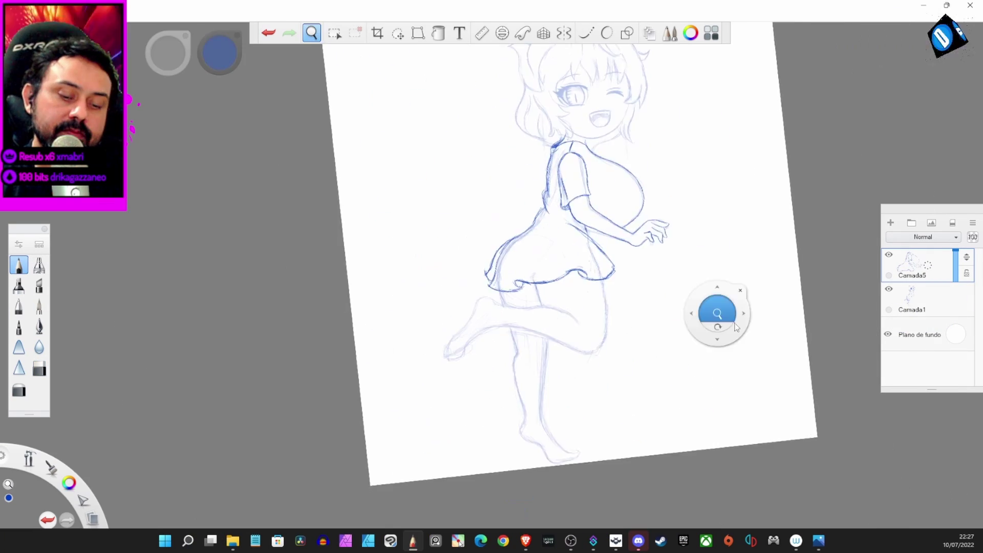
- Select Camada1 and merge the dress layer into it
click(927, 314)
key(Home)
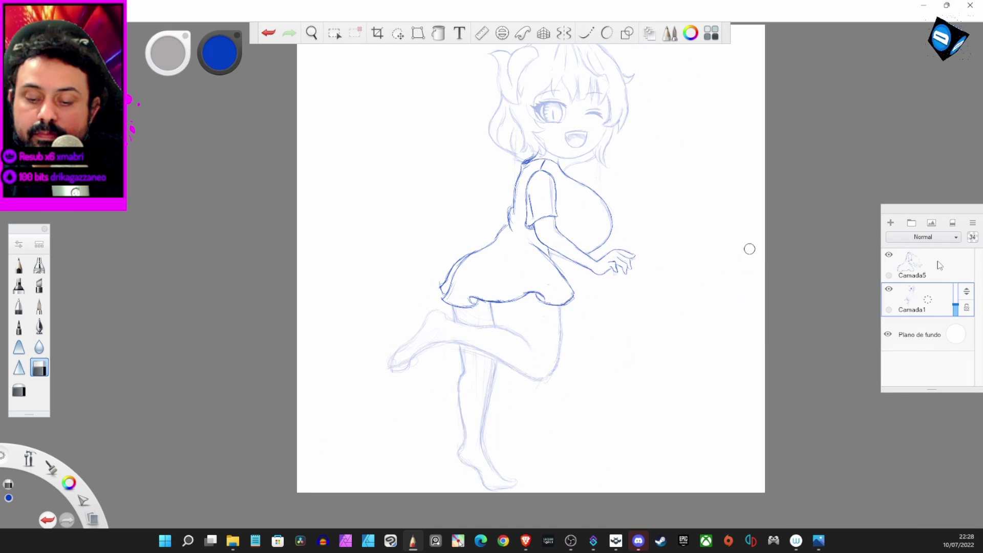
key(ctrl+e)
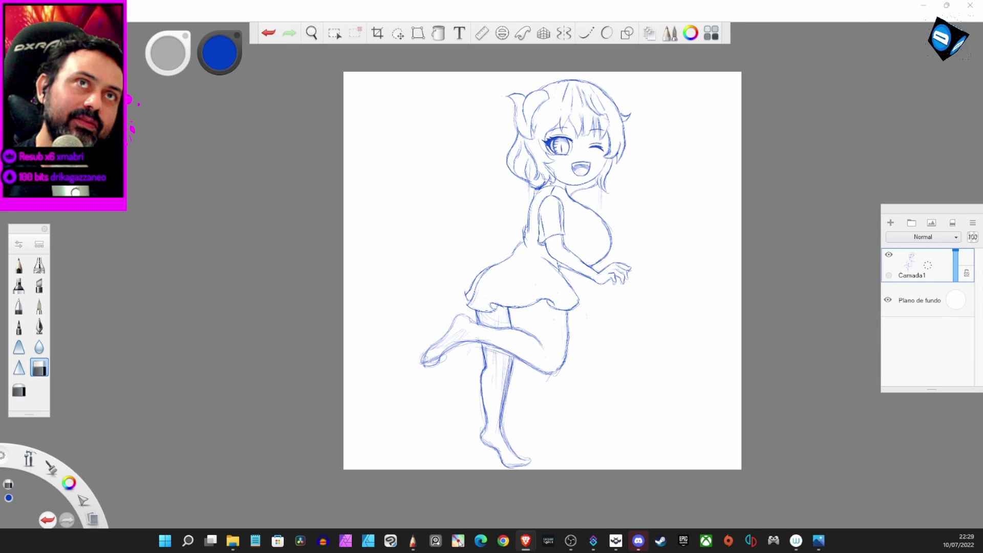
- Nudge the selected legs down and extend the thigh lines up to the skirt
key(l)
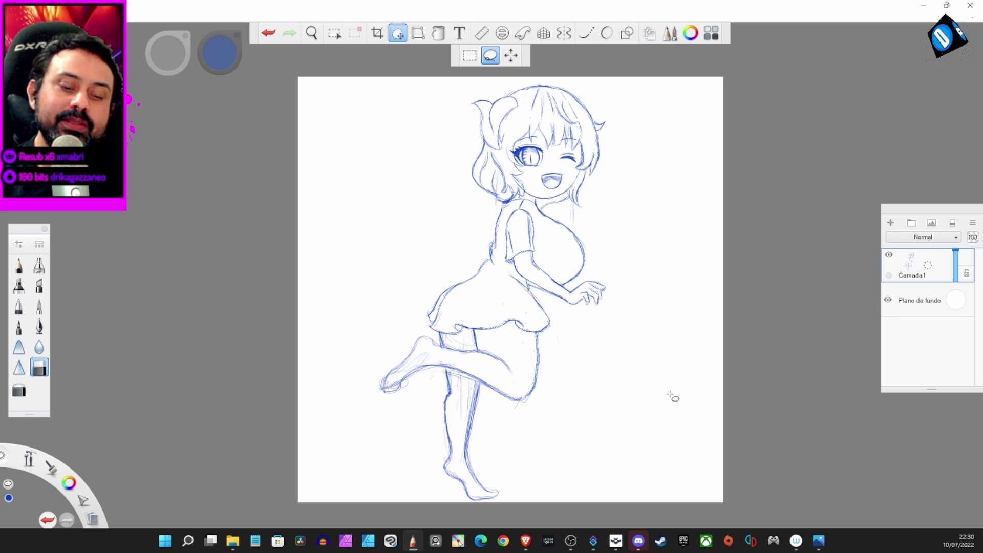
key(space)
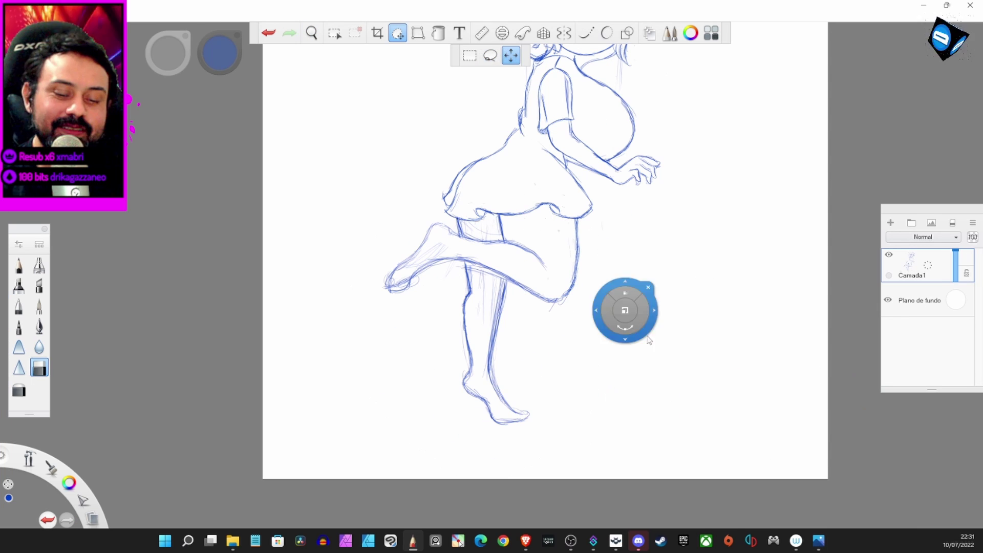
drag(625, 309, 625, 333)
key(b)
mouse_move(457, 219)
mouse_down()
mouse_move(459, 257)
mouse_move(499, 228)
mouse_up()
drag(572, 219, 578, 317)
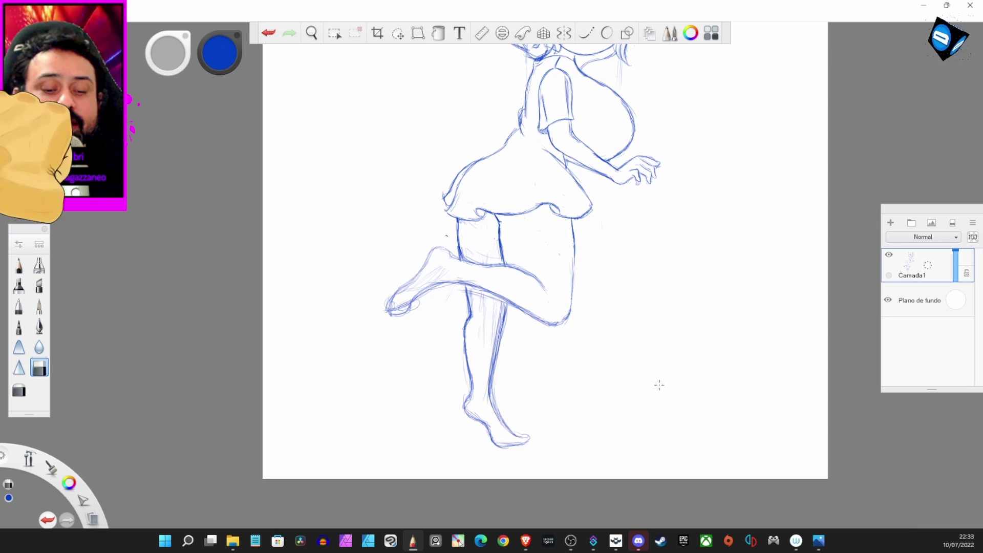
key(Home)
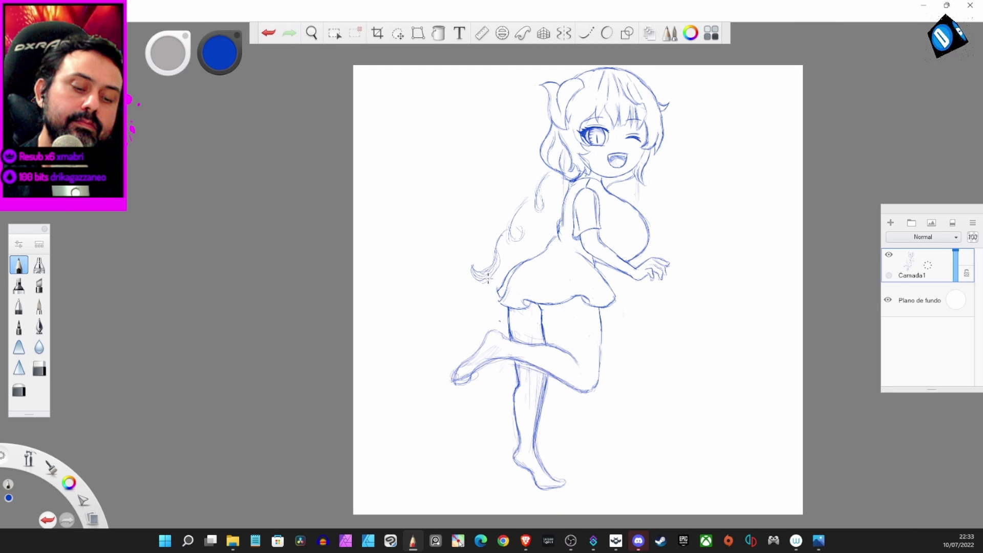
- Pencil curled locks down the girl's back and create the empty Camada7 layer
drag(545, 189, 496, 277)
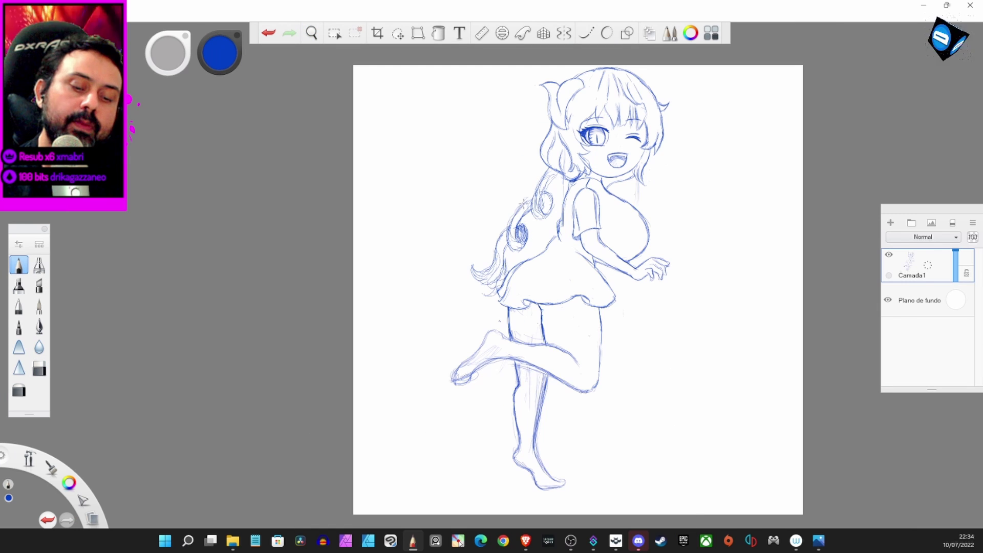
key(ctrl+l)
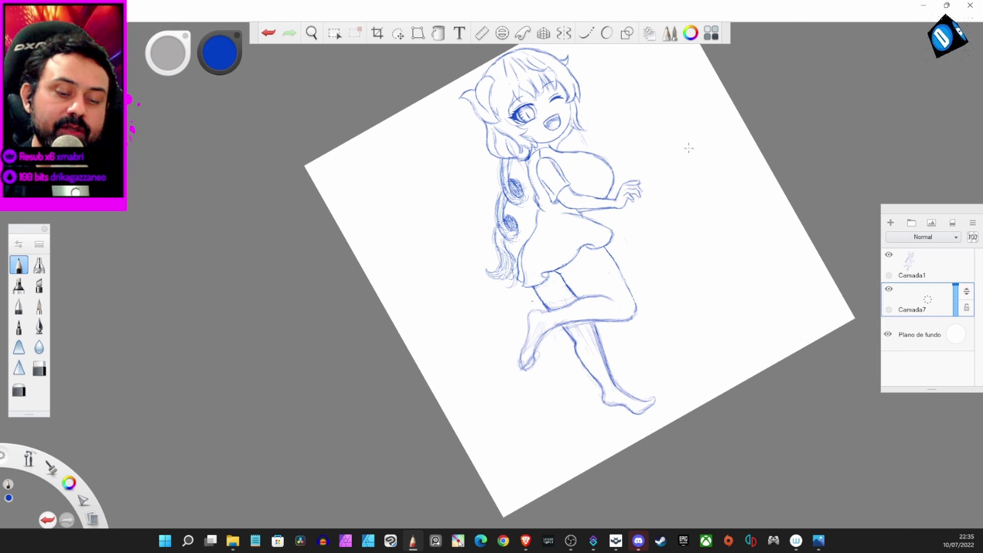
key(e)
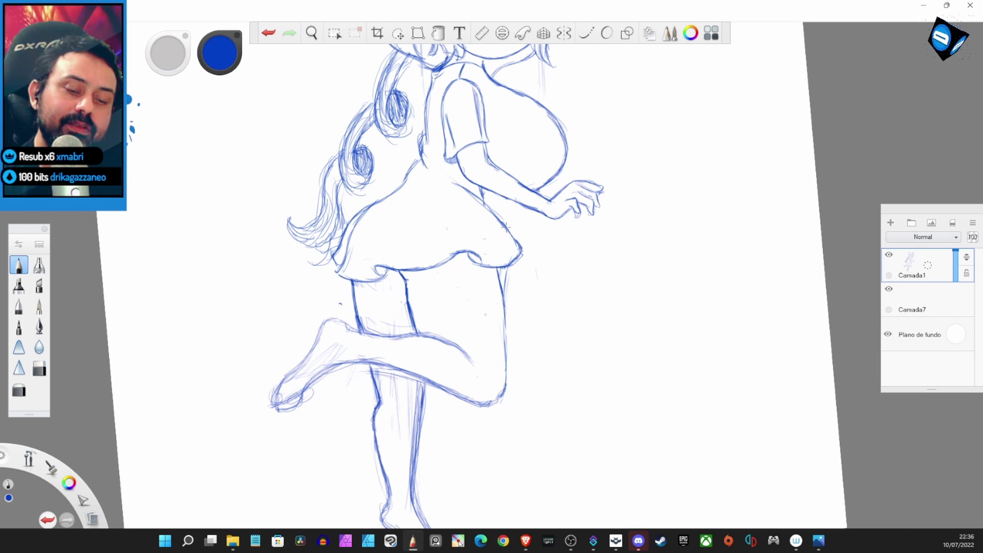
- With the pencil, draw and thicken the chair's long front post beside the figure
key(e)
drag(511, 197, 504, 225)
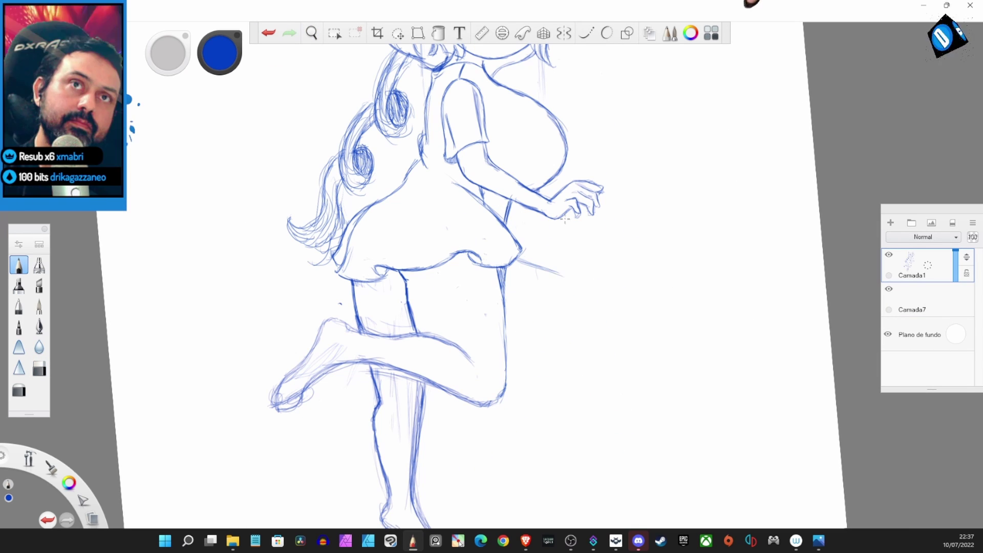
drag(568, 214, 545, 361)
mouse_move(571, 213)
mouse_down()
mouse_move(550, 307)
mouse_move(556, 364)
mouse_up()
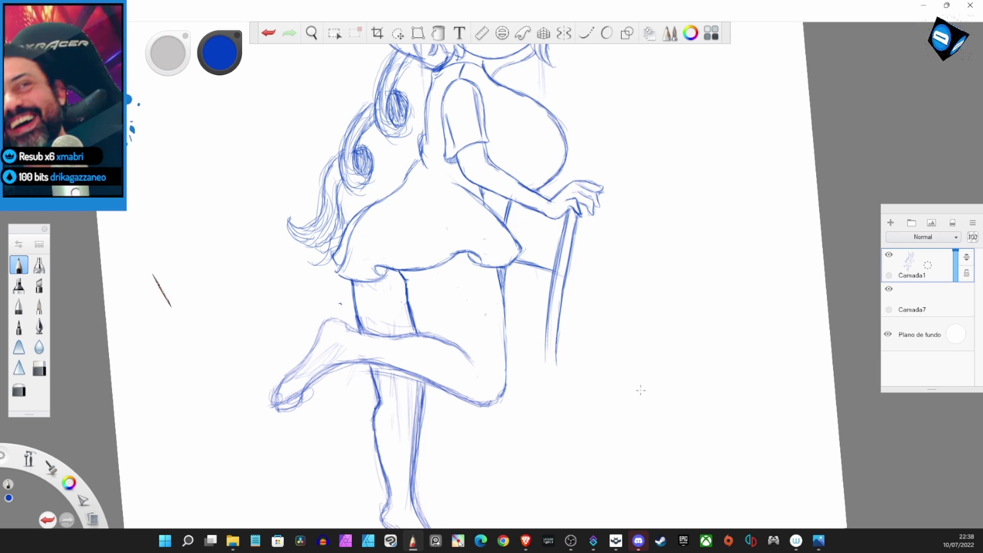
drag(588, 254, 569, 397)
scroll(569, 396, down, 2)
drag(551, 241, 538, 389)
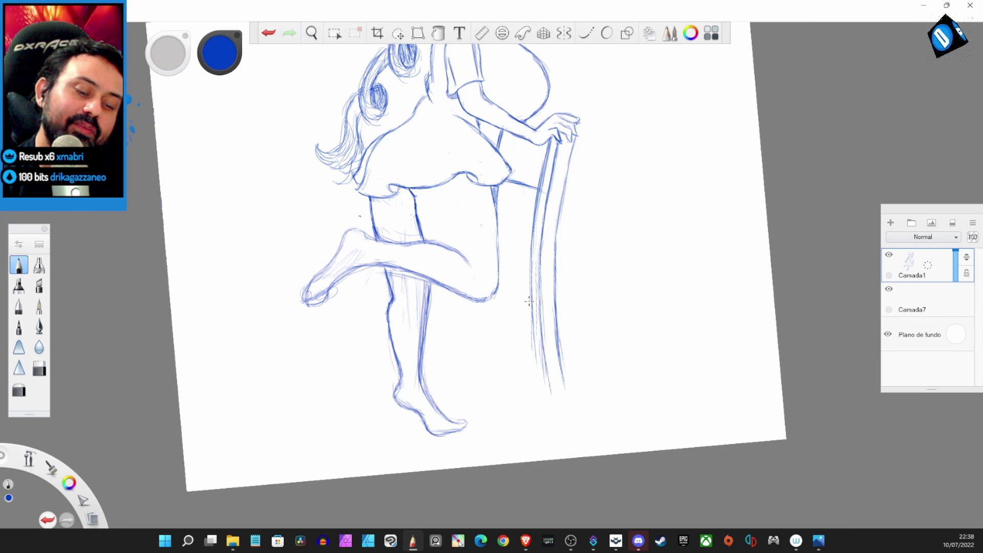
drag(548, 297, 533, 407)
- Rotate the canvas to sketch the chair seat beneath the raised knee, then straighten it
drag(645, 353, 716, 366)
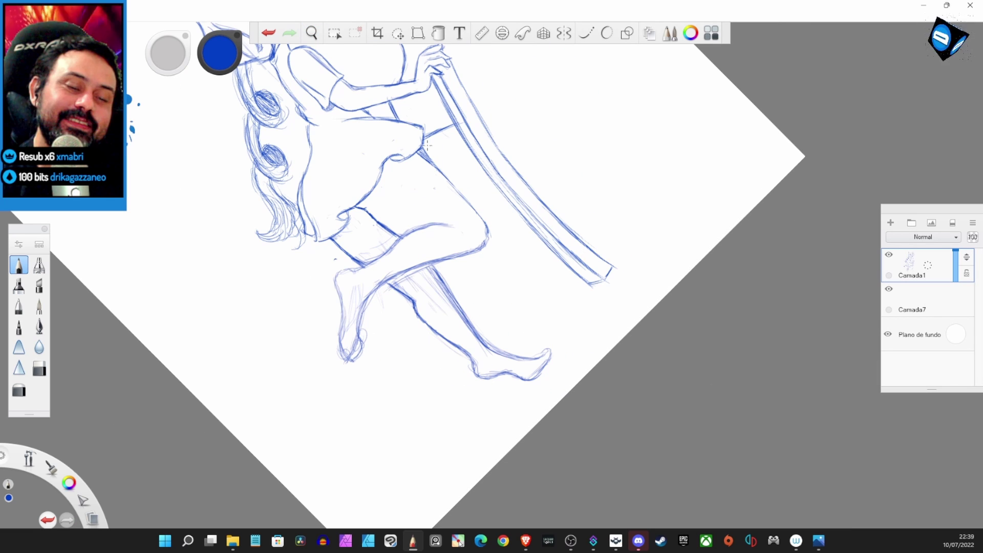
drag(435, 135, 467, 232)
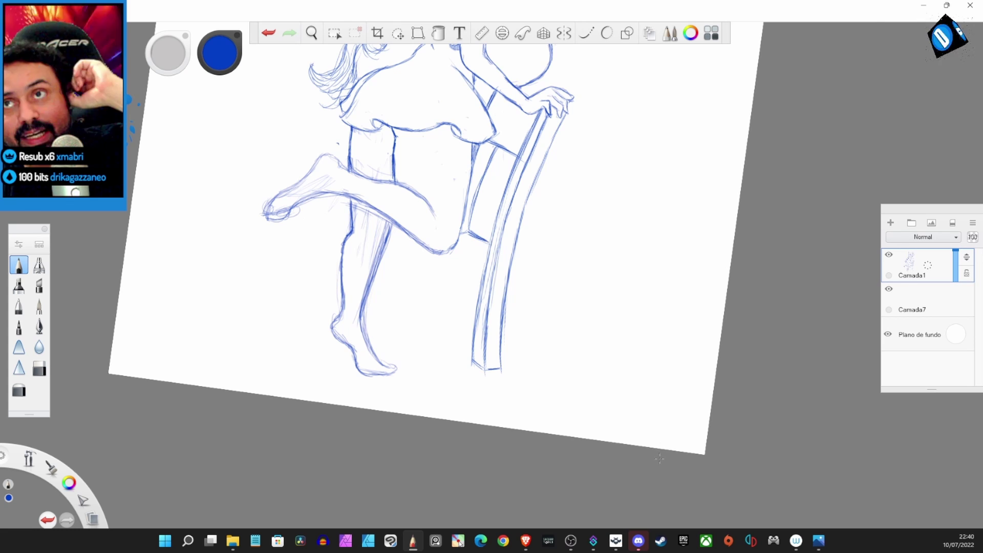
drag(669, 308, 441, 252)
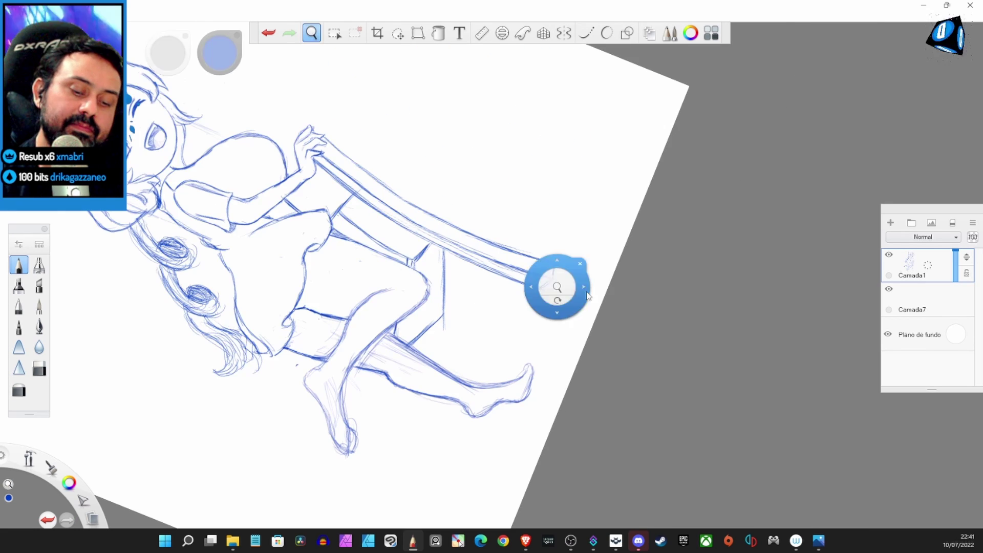
mouse_move(556, 281)
mouse_down()
mouse_move(540, 193)
mouse_move(594, 72)
mouse_up()
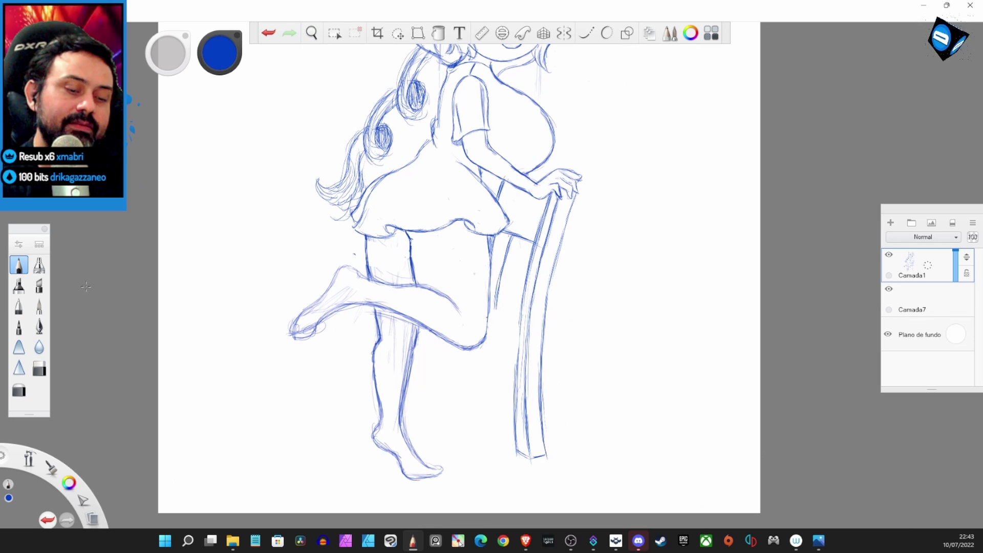
drag(457, 364, 495, 364)
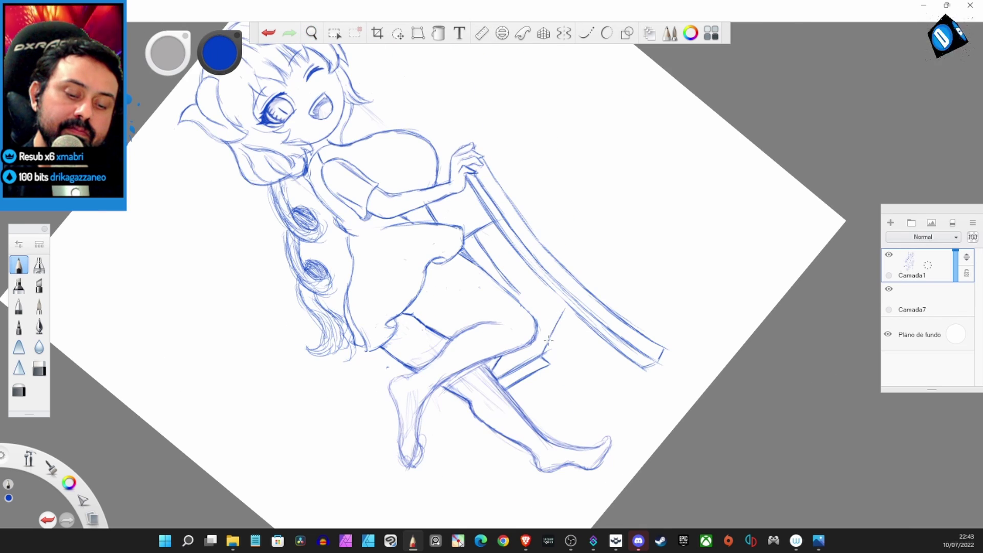
drag(548, 340, 485, 325)
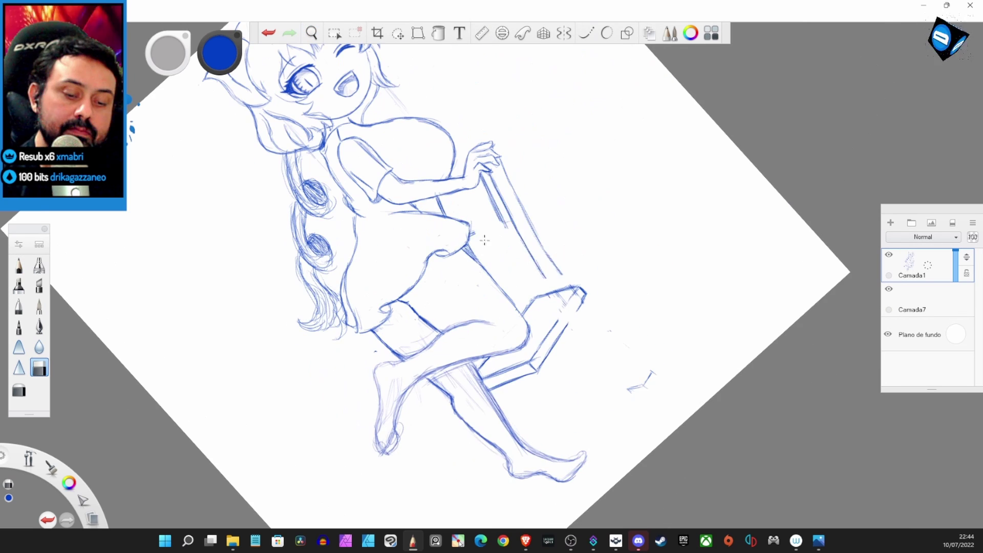
drag(471, 427, 637, 378)
mouse_move(647, 333)
mouse_down()
mouse_move(541, 190)
mouse_move(491, 330)
mouse_up()
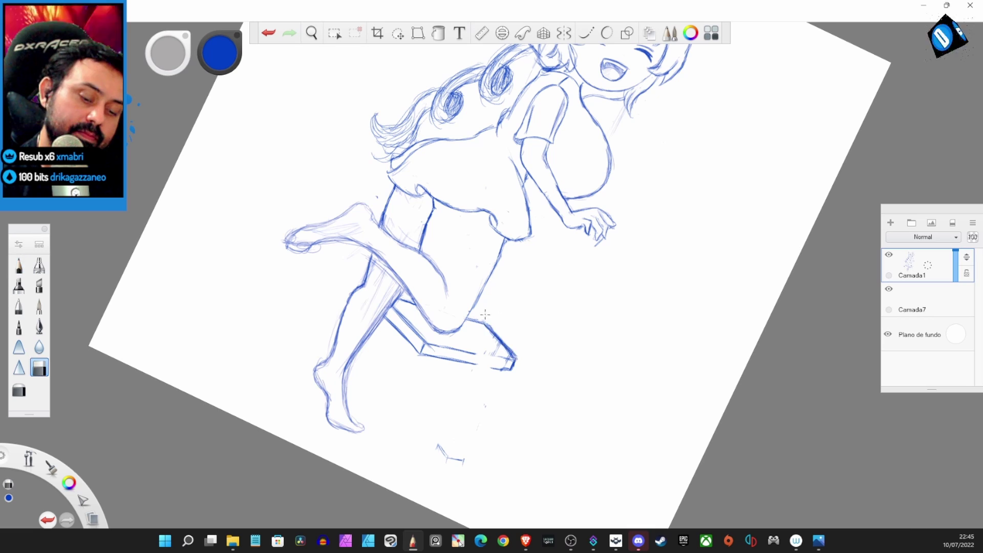
drag(534, 233, 497, 231)
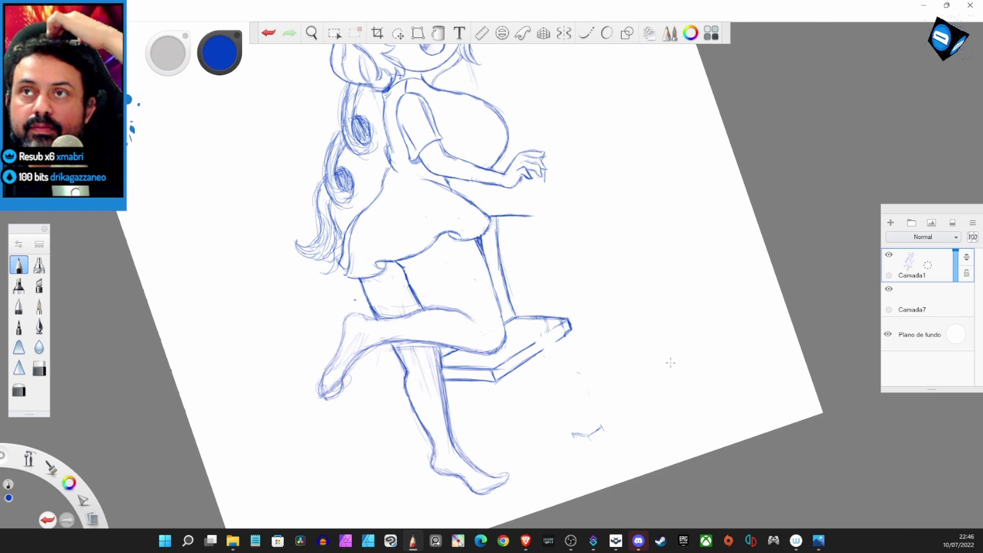
- Draw the tall chair-back posts down from the hand and undo the seat overhang
drag(527, 194, 547, 314)
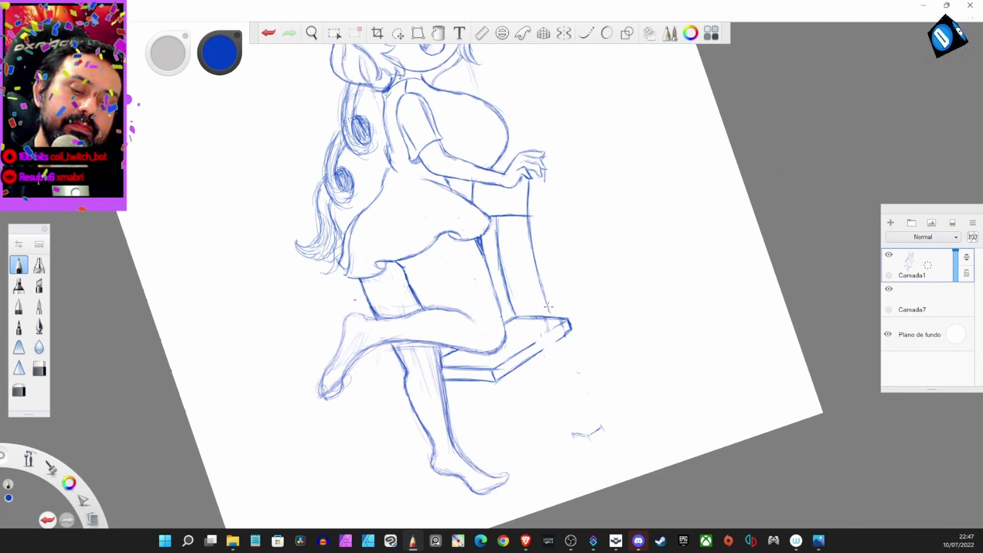
key(e)
mouse_move(524, 177)
mouse_down()
mouse_move(527, 215)
mouse_move(604, 425)
mouse_up()
drag(527, 195, 584, 430)
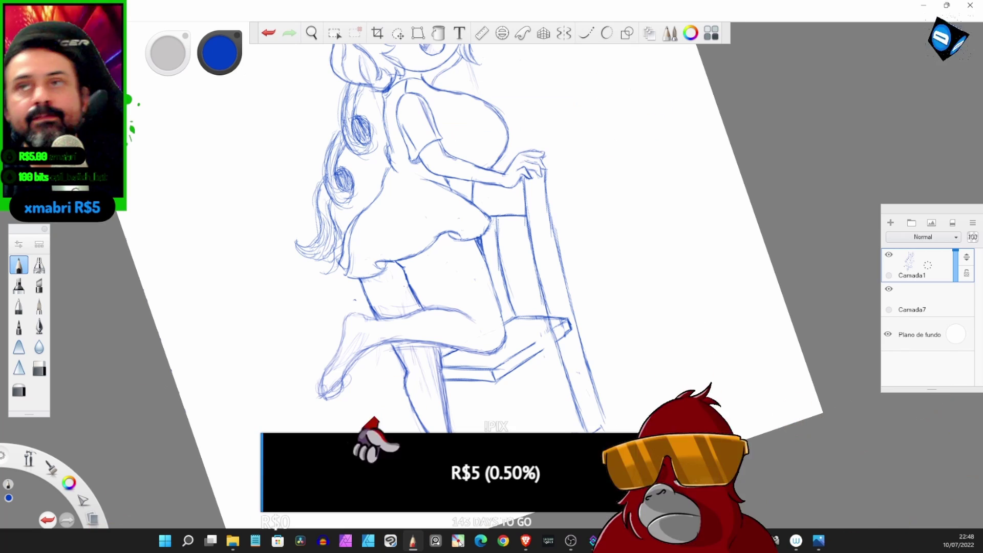
key(e)
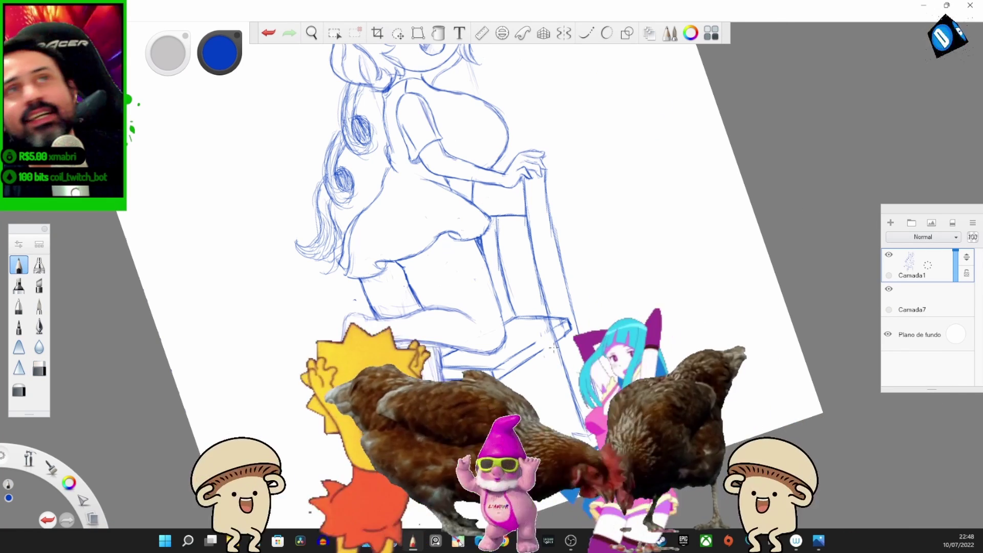
drag(521, 184, 537, 315)
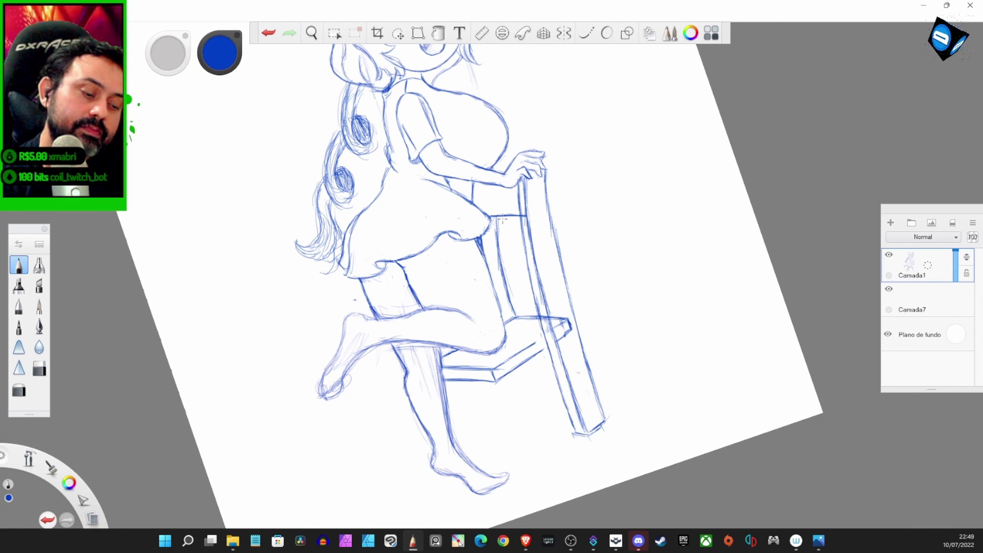
key(ctrl+z)
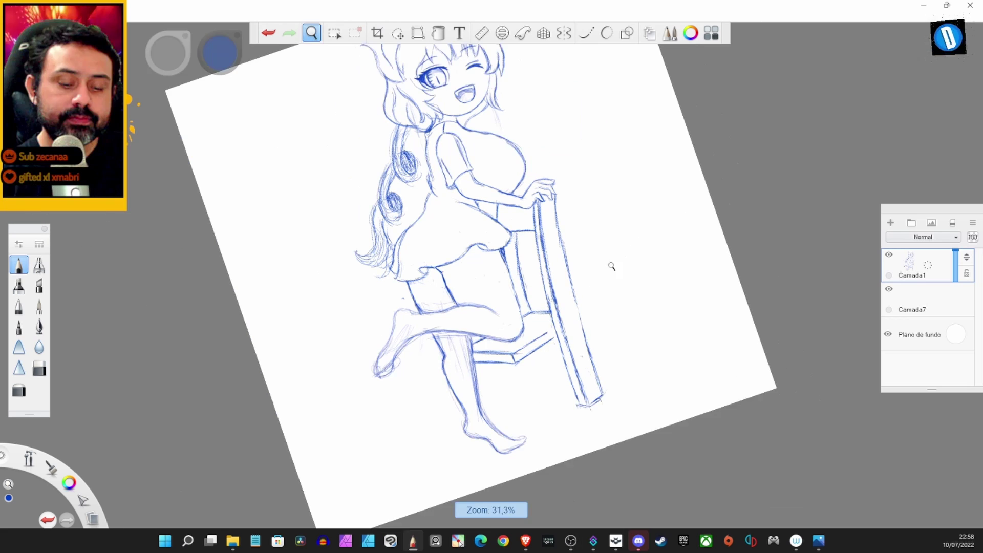
scroll(526, 444, up, 2)
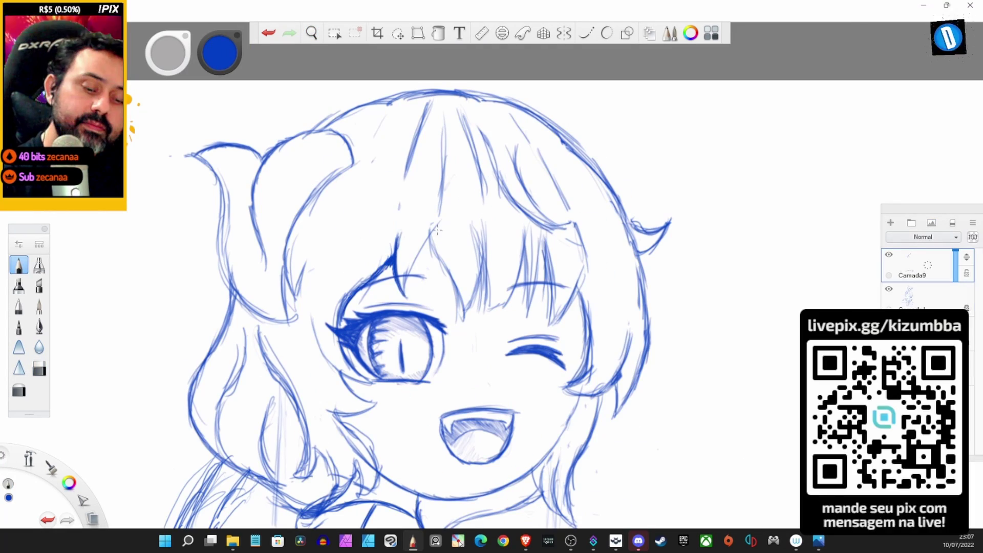
- Add a hair strand, erase on Camada1, then return to the pencil on Camada9
drag(431, 235, 464, 319)
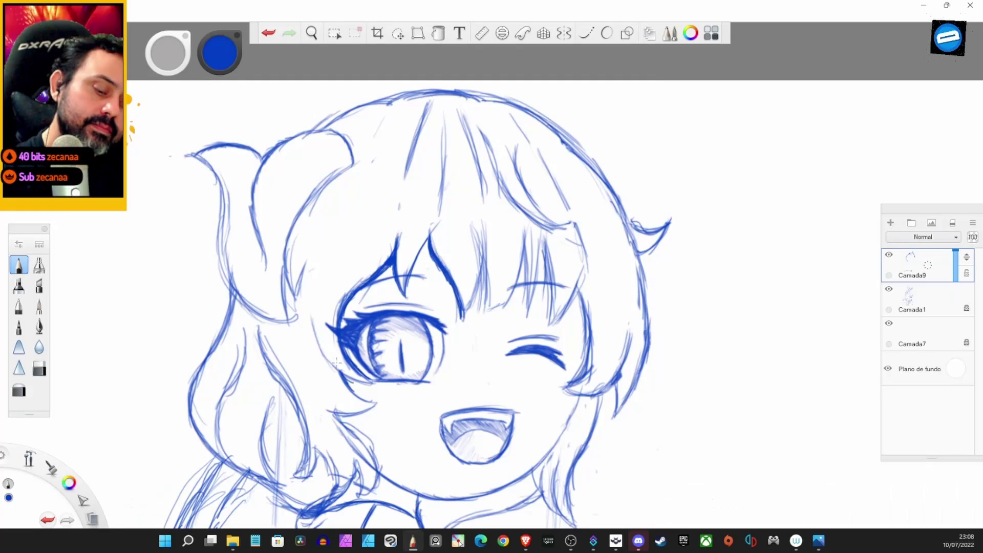
click(40, 368)
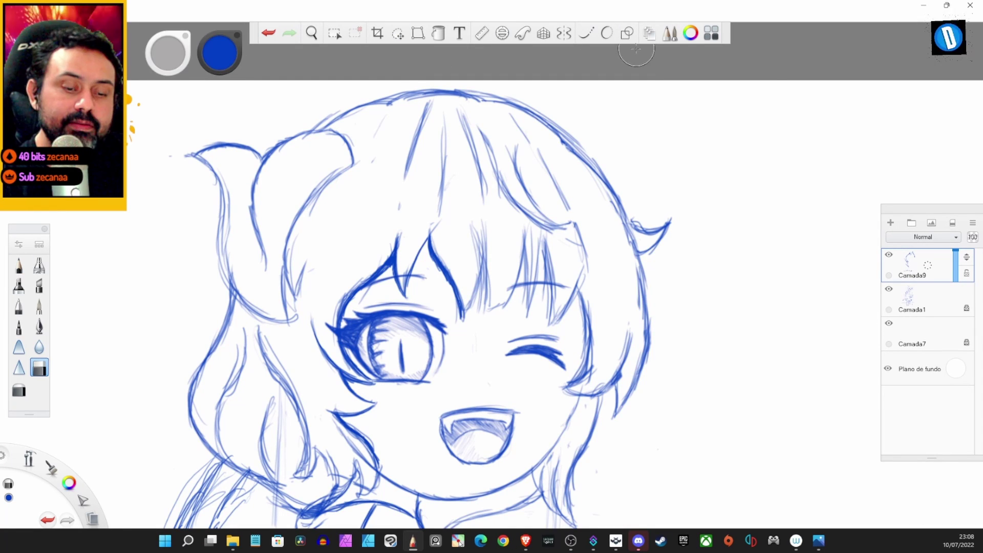
drag(352, 437, 368, 311)
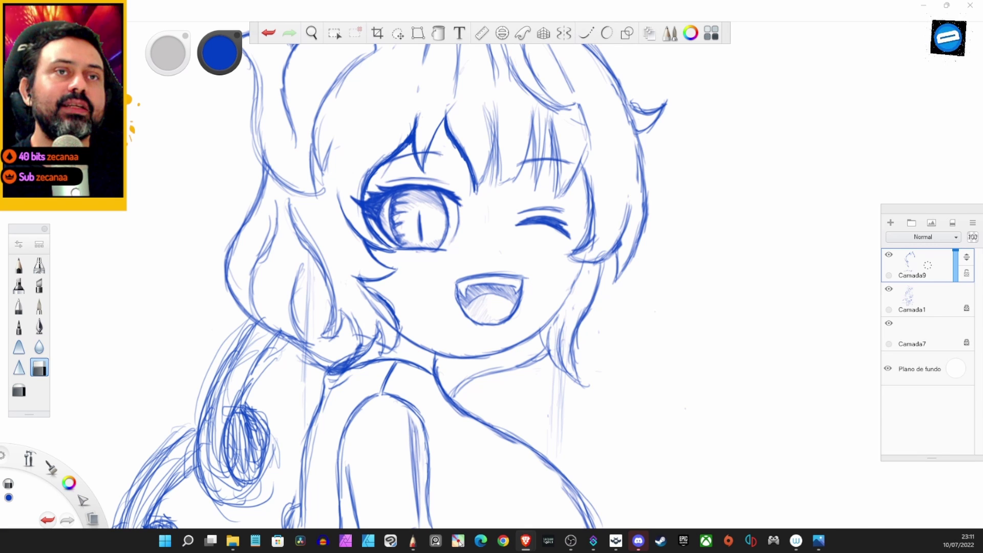
click(911, 299)
click(574, 323)
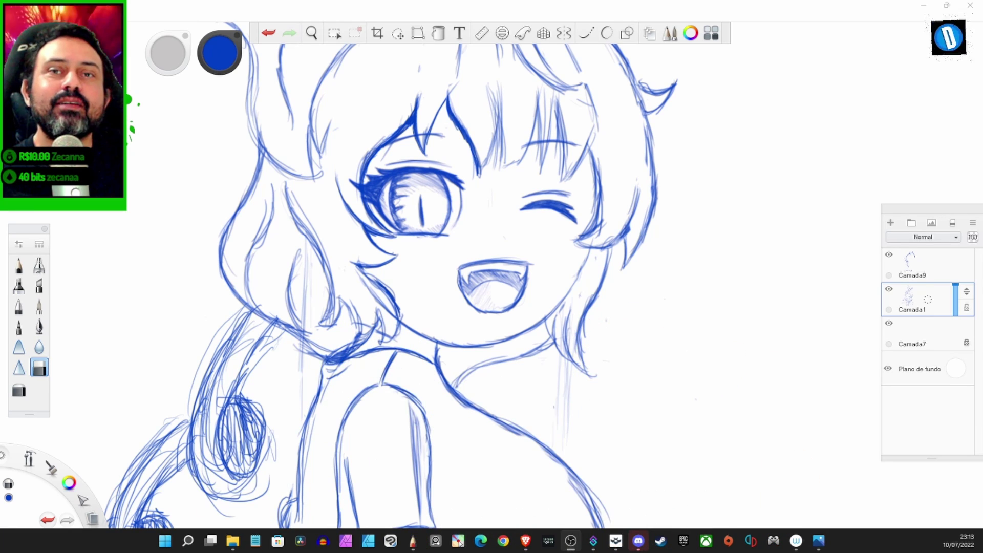
click(18, 265)
click(911, 264)
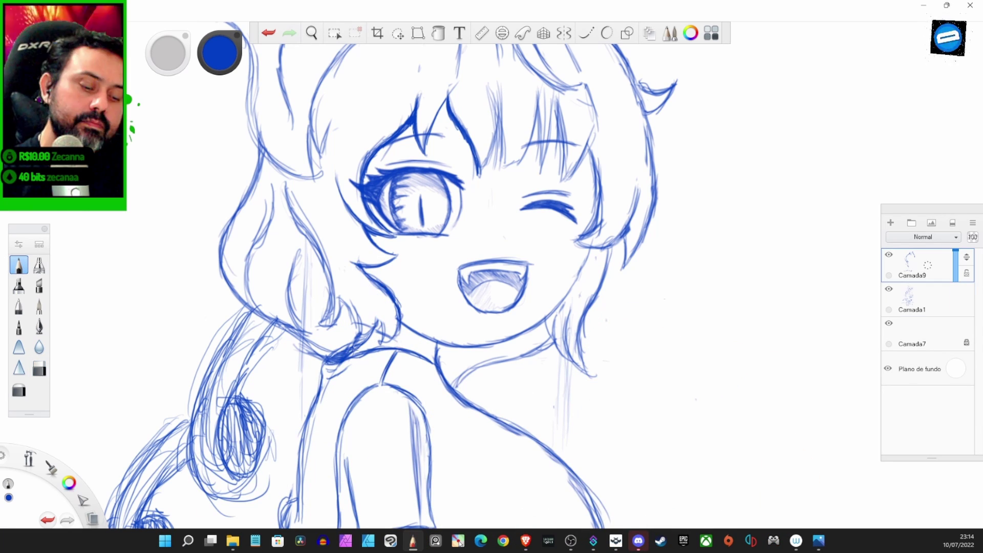
- Hatch the shadow under the chin and ink darker strands over the right bangs
drag(358, 351, 436, 338)
drag(492, 277, 563, 286)
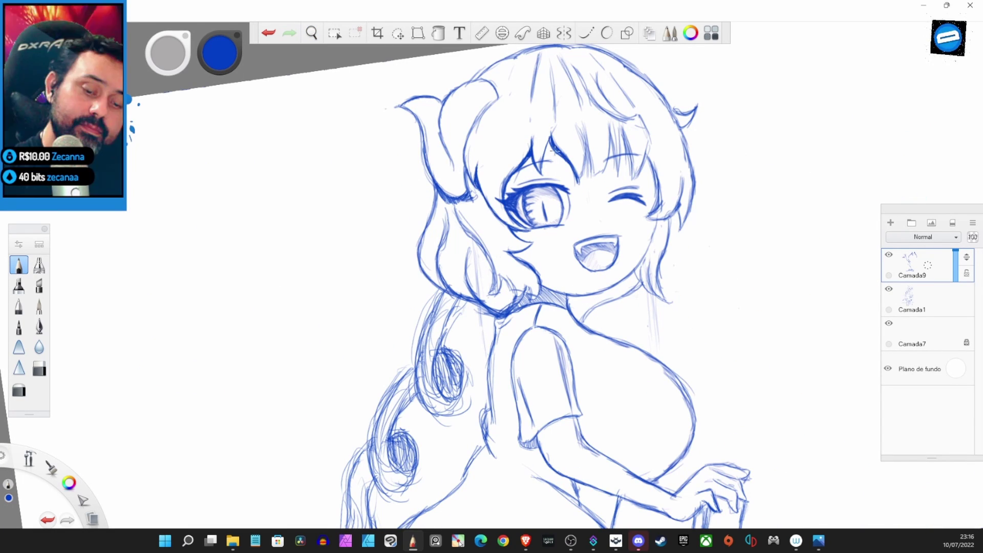
scroll(585, 150, up, 2)
drag(583, 153, 595, 225)
mouse_move(604, 166)
mouse_down()
mouse_move(617, 231)
mouse_move(652, 255)
mouse_up()
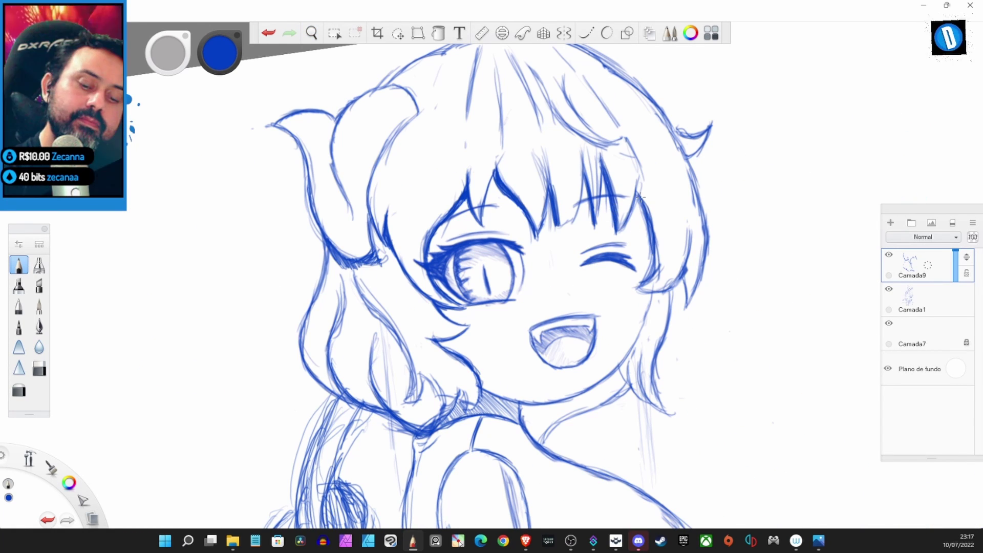
drag(635, 190, 660, 276)
mouse_move(683, 235)
mouse_down()
mouse_move(694, 307)
mouse_move(637, 404)
mouse_up()
- Darken the right side hair outline and bangs with more strokes
key(e)
key(e)
drag(650, 328, 627, 407)
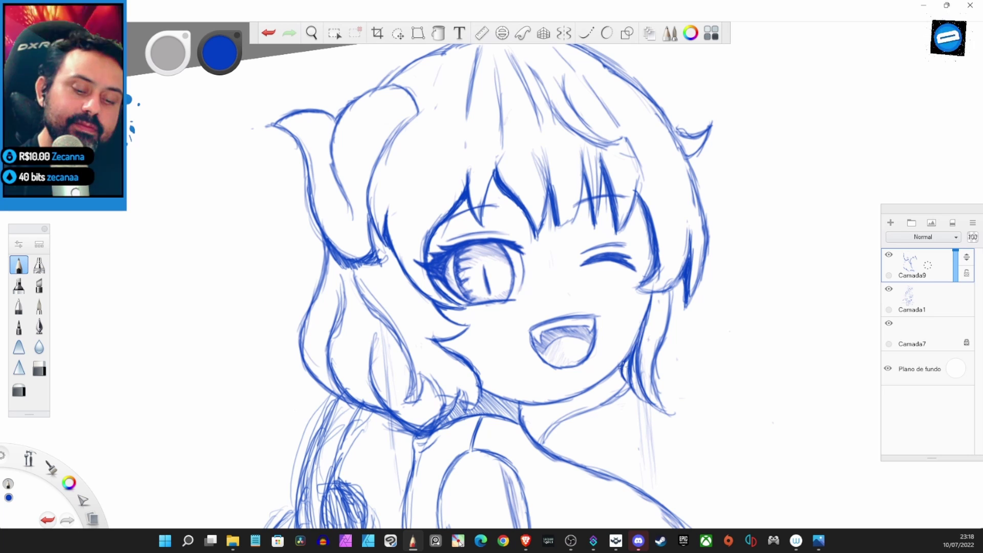
drag(665, 286, 622, 366)
drag(696, 231, 688, 299)
drag(551, 205, 545, 149)
- Darken the left horn's outline and the left side hair outline
drag(387, 185, 368, 237)
drag(392, 138, 369, 218)
drag(329, 161, 313, 233)
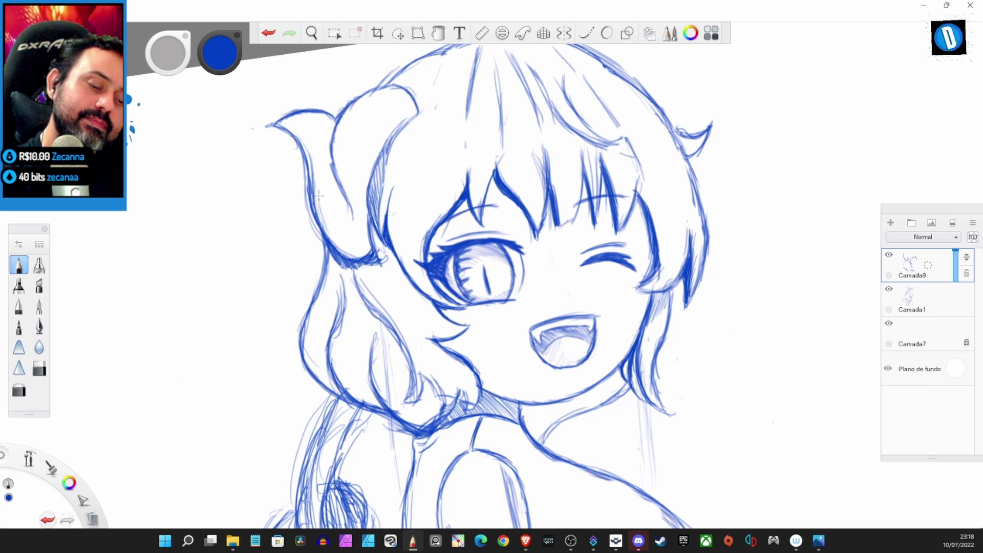
drag(277, 120, 358, 254)
drag(338, 136, 369, 250)
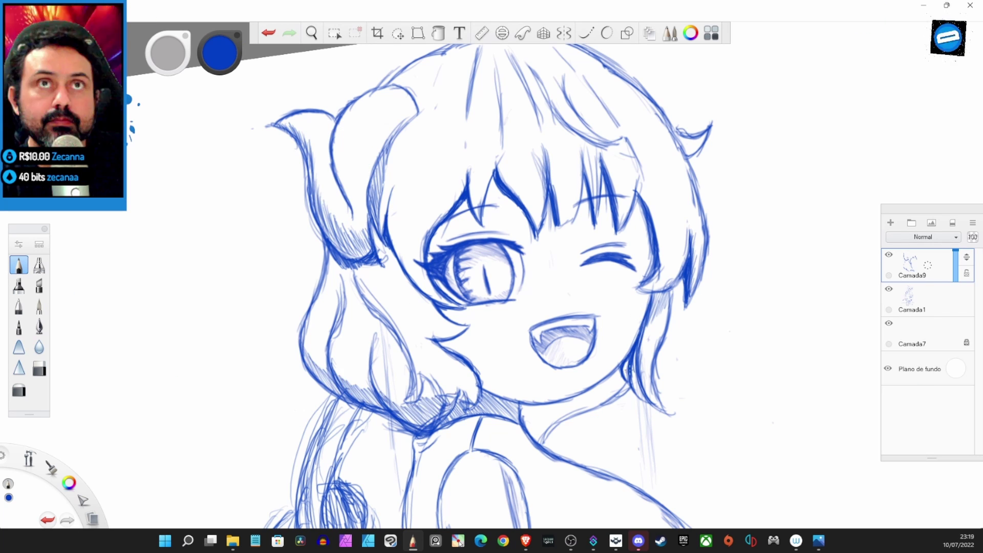
mouse_move(693, 307)
mouse_down()
mouse_move(693, 252)
mouse_move(708, 216)
mouse_up()
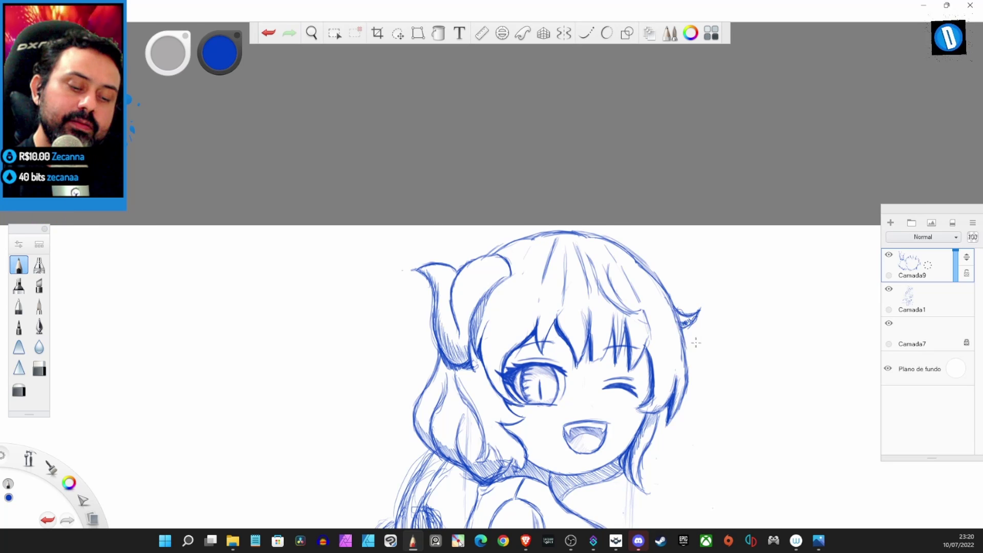
- Hatch diagonal shading on the torso below the arm and down the dress
mouse_move(612, 517)
mouse_down()
mouse_move(563, 375)
mouse_move(545, 382)
mouse_up()
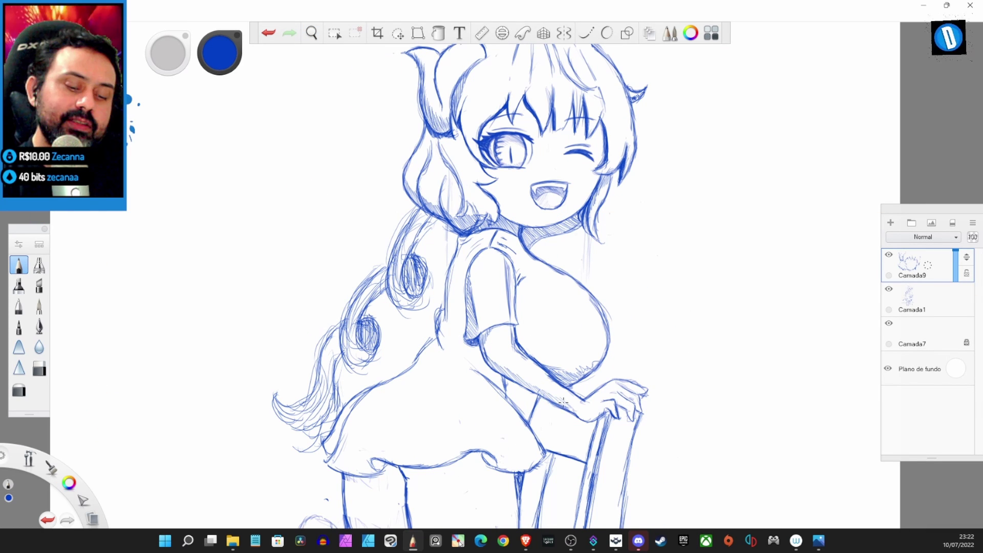
drag(469, 240, 440, 358)
drag(504, 348, 476, 392)
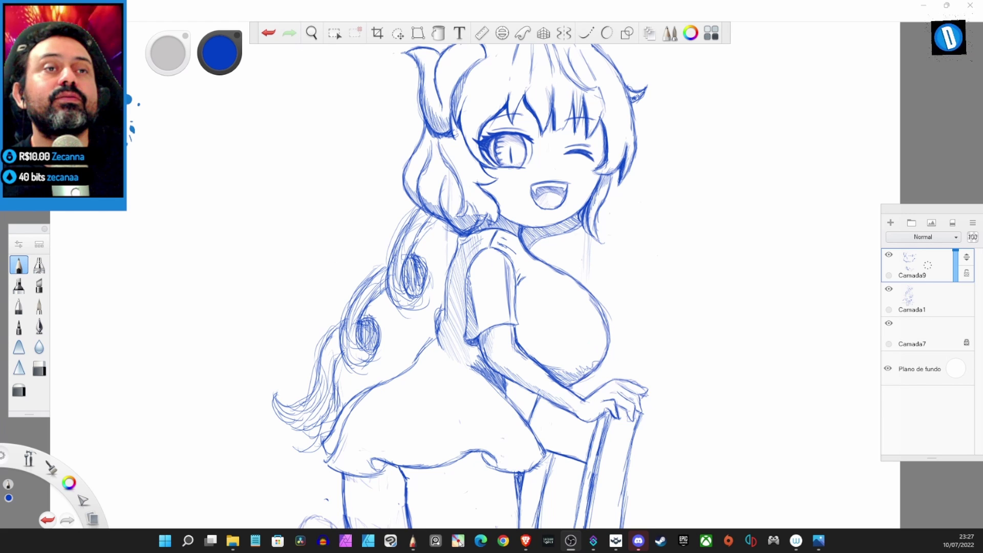
- Merge the sketch layers into Camada7 and tilt the canvas to a drawing angle
scroll(701, 307, down, 5)
key(ctrl+e)
key(ctrl+e)
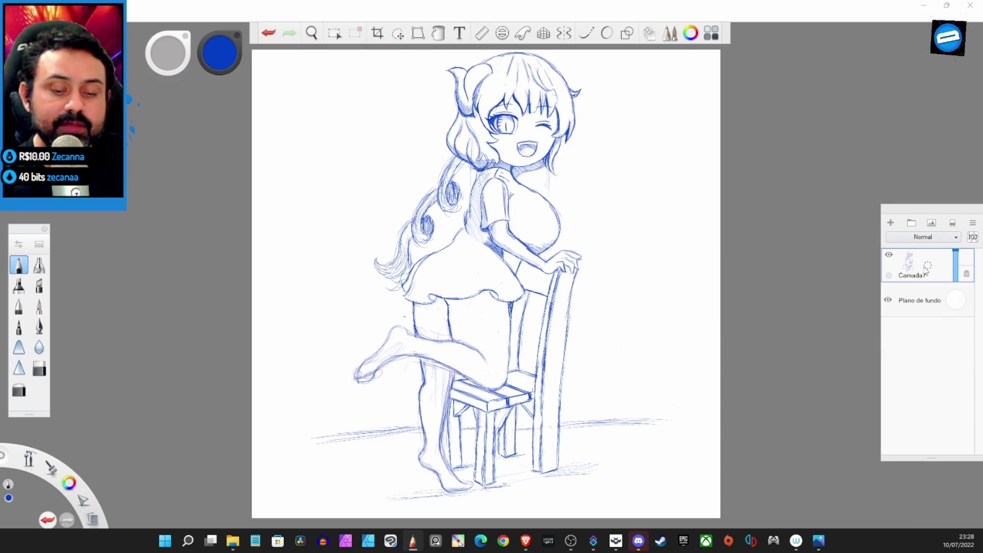
scroll(704, 333, up, 5)
scroll(420, 299, down, 2)
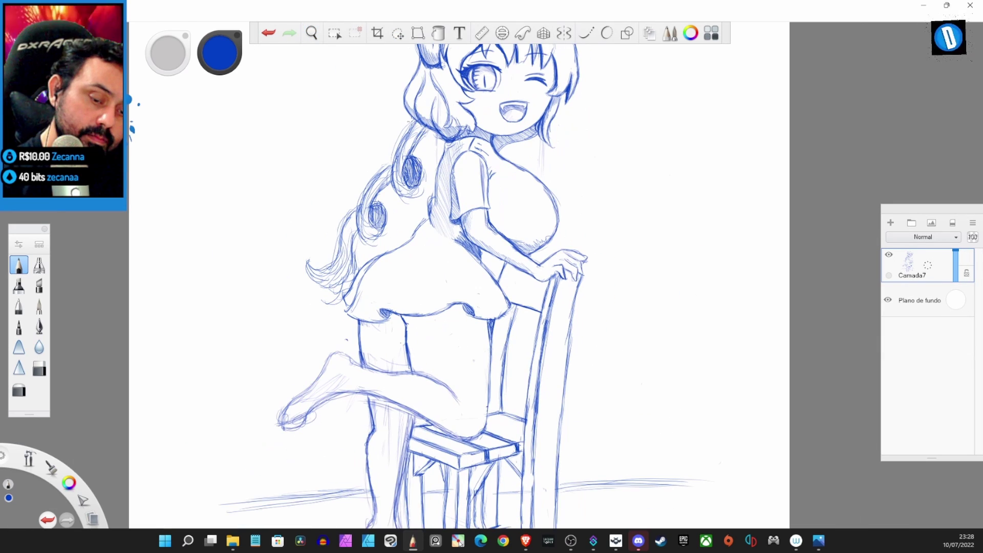
mouse_move(343, 235)
mouse_down()
mouse_move(389, 154)
mouse_move(410, 241)
mouse_up()
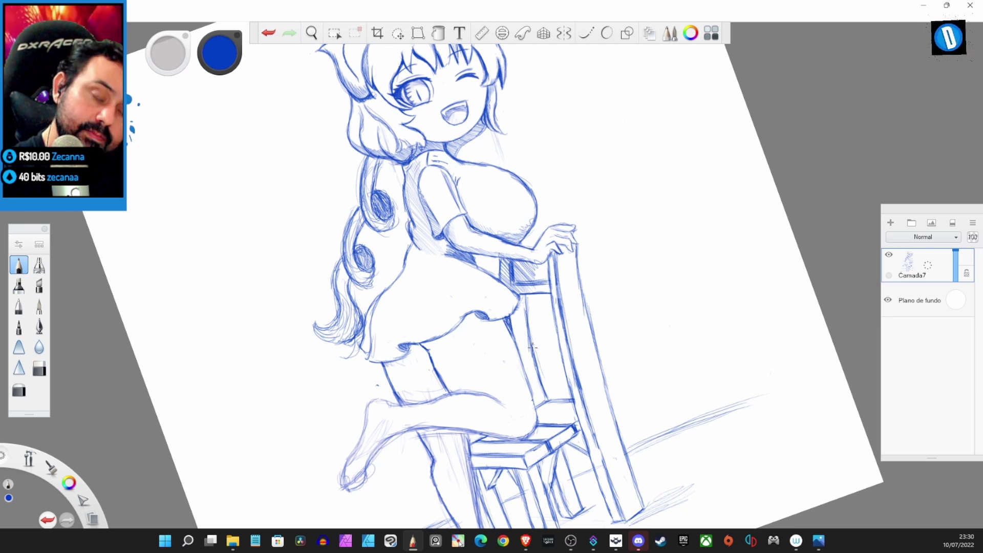
mouse_move(512, 266)
mouse_down()
mouse_move(540, 193)
mouse_move(461, 295)
mouse_up()
key(Home)
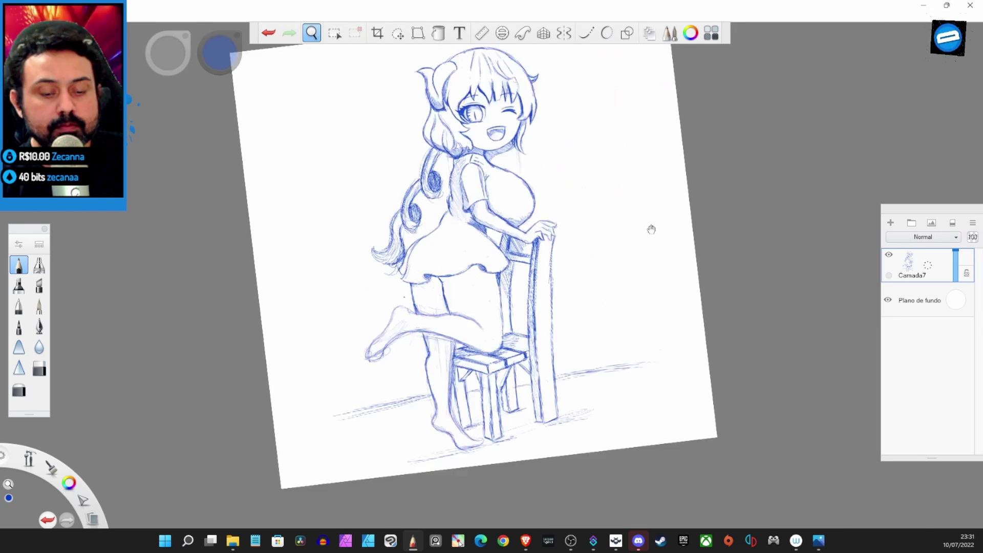
- Redraw one foot and ankle with fresh strokes, then reset the view upright
mouse_move(652, 226)
mouse_down()
mouse_move(662, 329)
mouse_move(594, 287)
mouse_up()
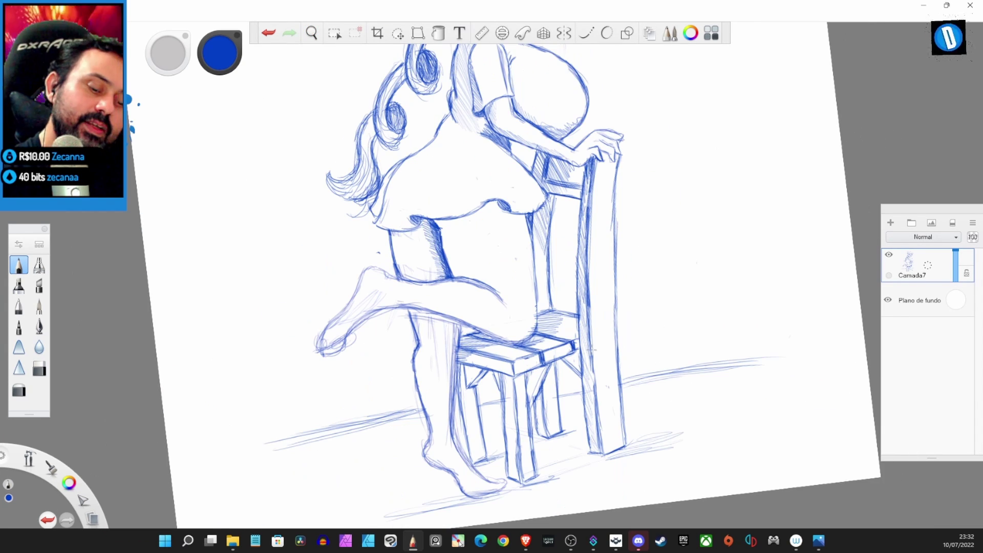
drag(374, 270, 442, 453)
drag(460, 386, 457, 442)
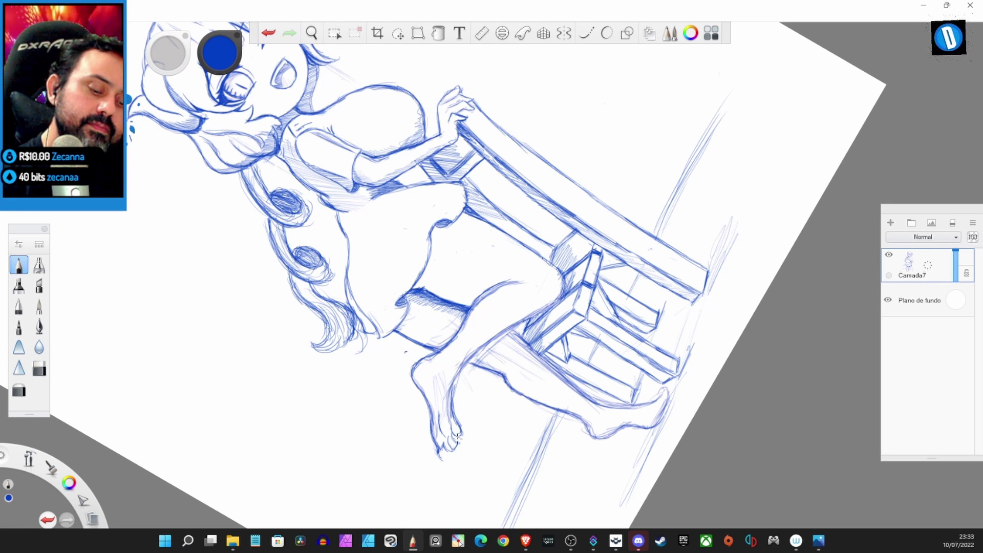
mouse_move(446, 379)
mouse_down()
mouse_move(390, 423)
mouse_move(431, 194)
mouse_move(417, 321)
mouse_up()
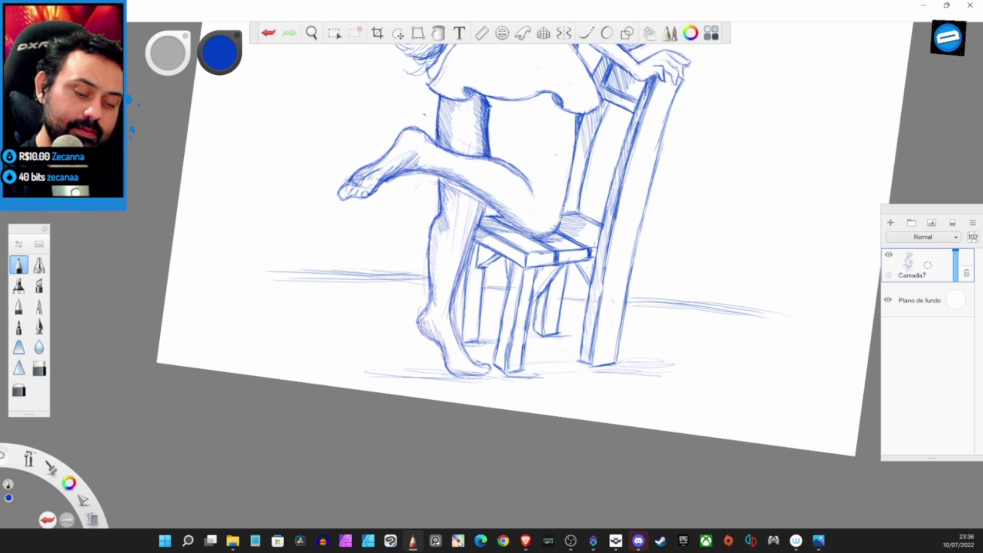
key(f)
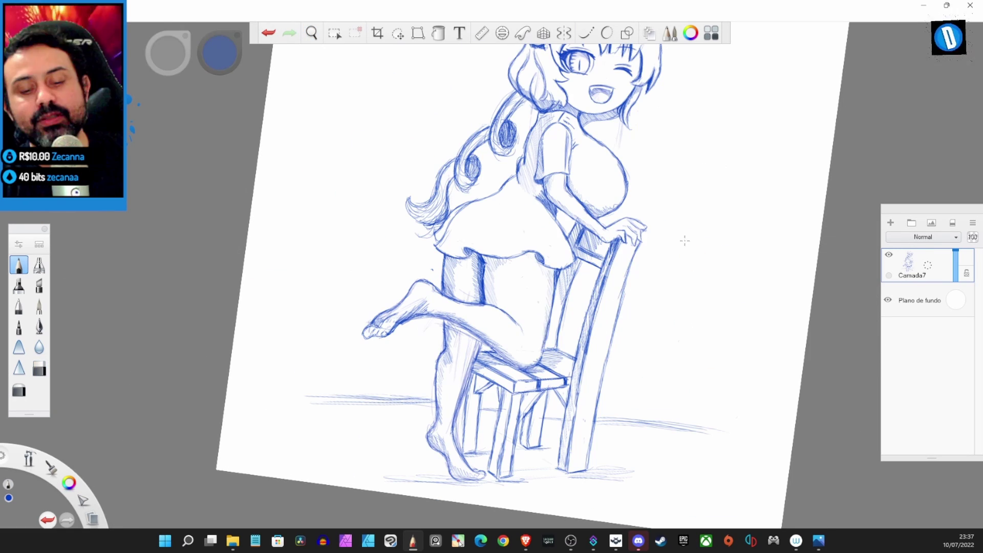
key(Home)
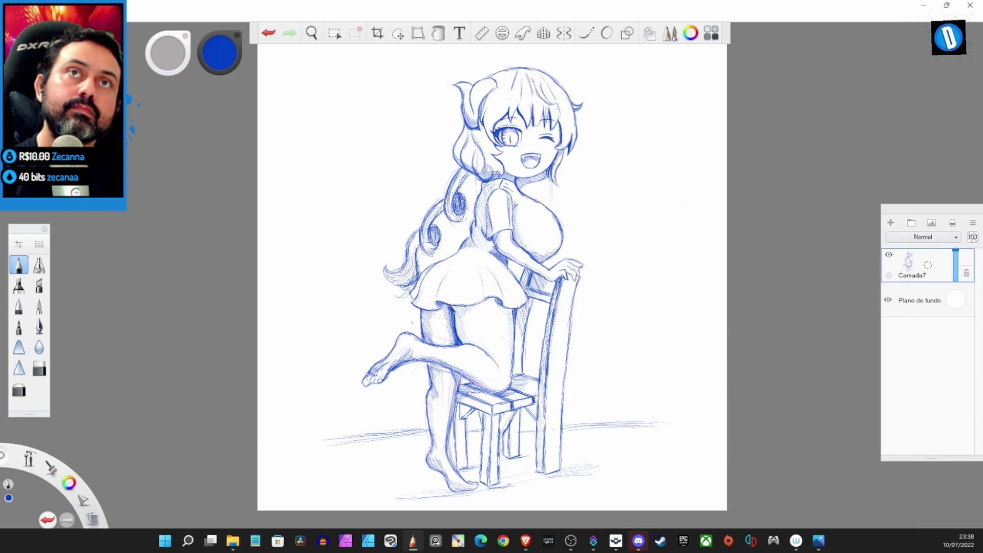
- Finalize the signature and 2022 beside the chair, undoing and restoring the last strokes
scroll(529, 56, up, 5)
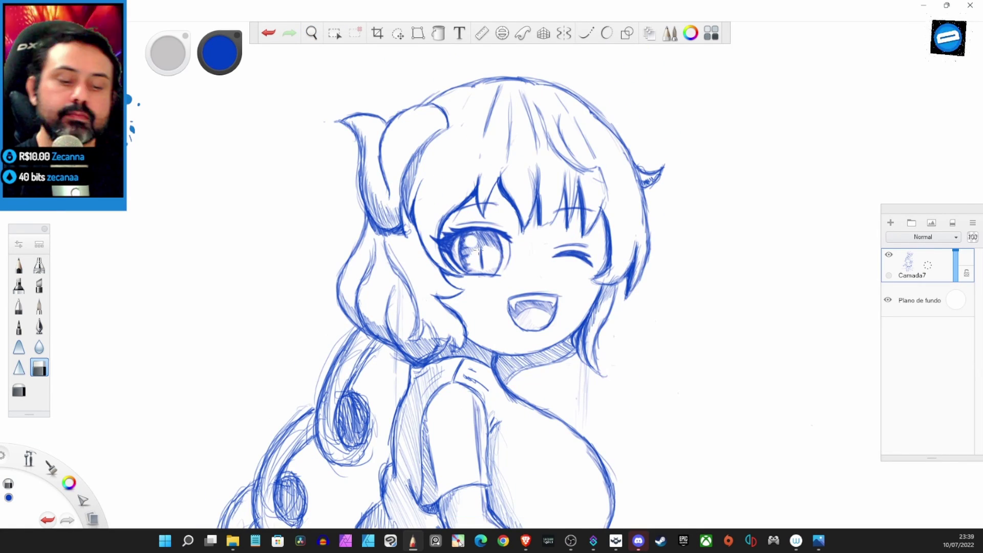
scroll(531, 174, down, 2)
scroll(714, 312, up, 2)
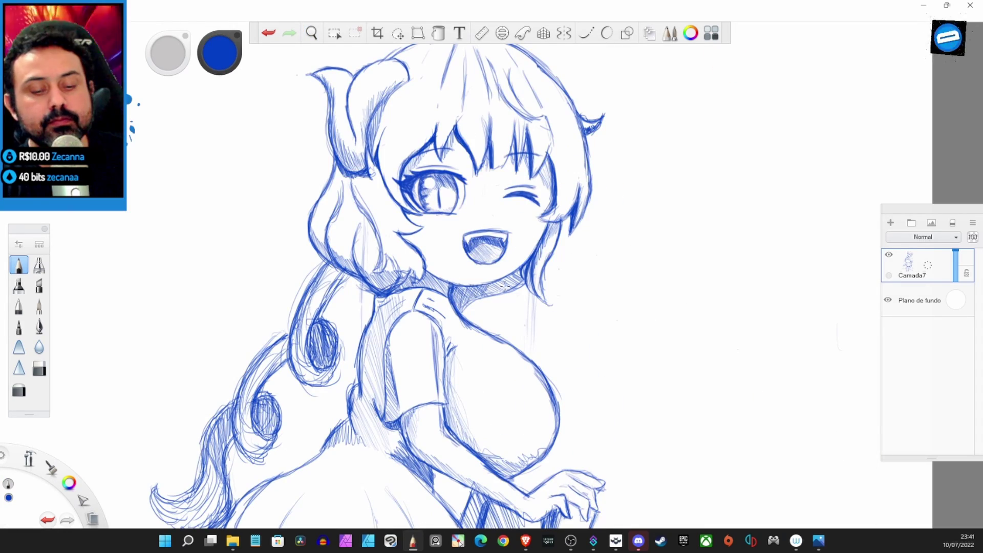
scroll(504, 285, down, 3)
key(e)
scroll(428, 258, up, 4)
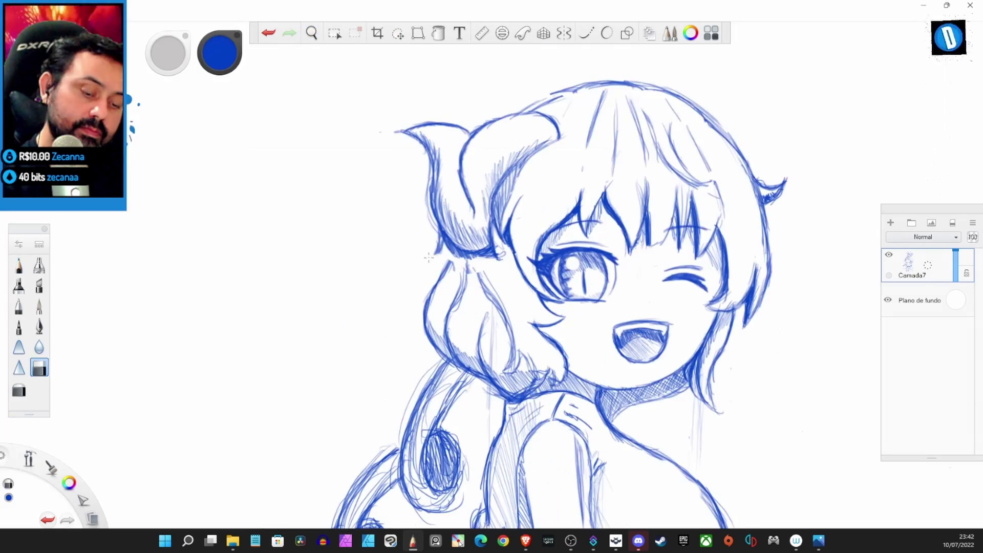
key(ctrl+z)
scroll(428, 258, down, 3)
key(e)
scroll(416, 346, up, 2)
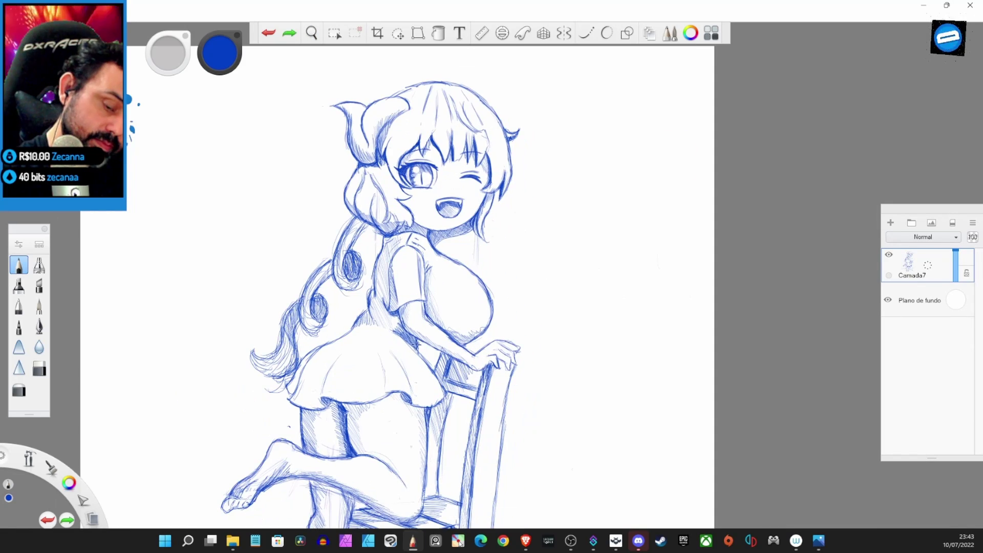
scroll(416, 345, down, 2)
key(ctrl+y)
key(ctrl+y)
key(ctrl+y)
scroll(676, 347, up, 1)
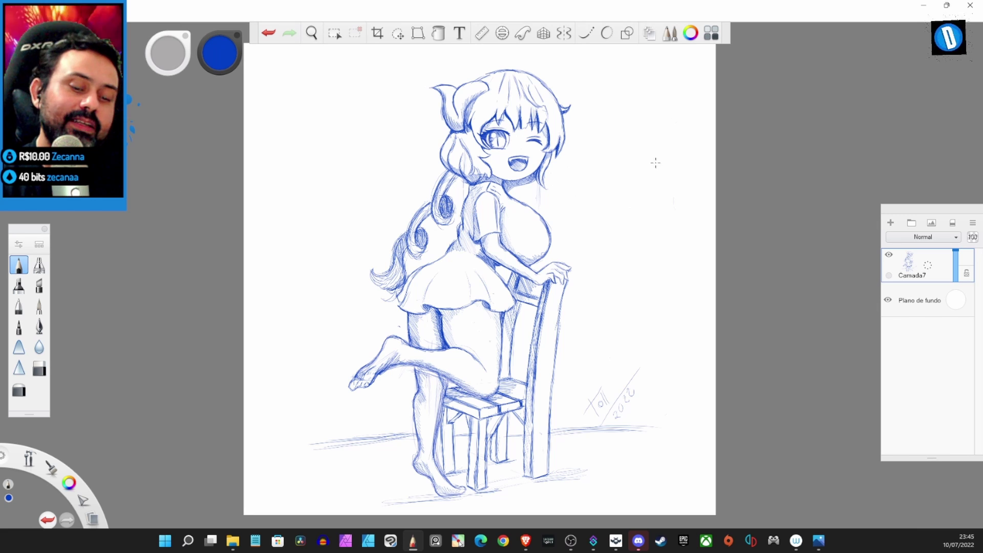
- Hide the toolbar, brush palette, layer panel and puck so only the sketch shows
key(Tab)
scroll(341, 368, up, 1)
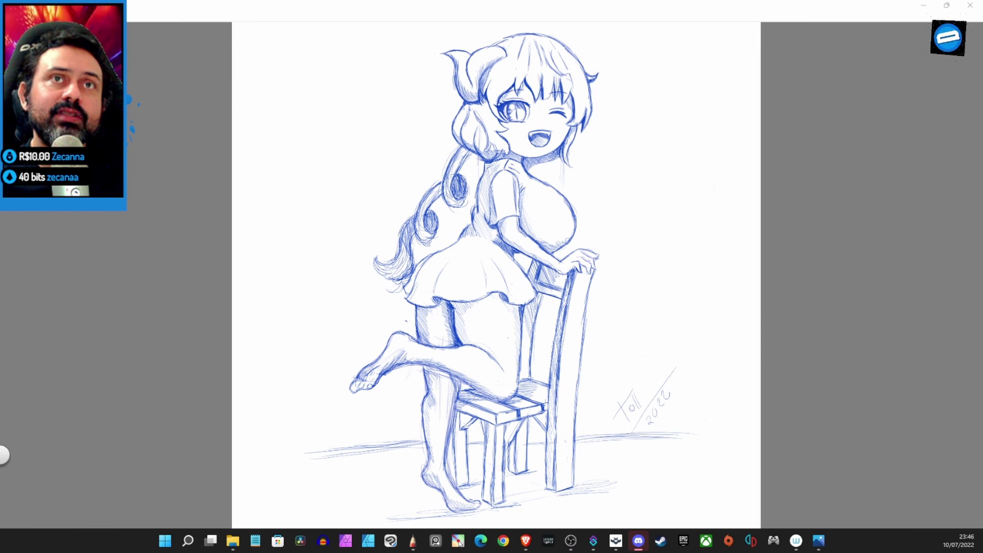